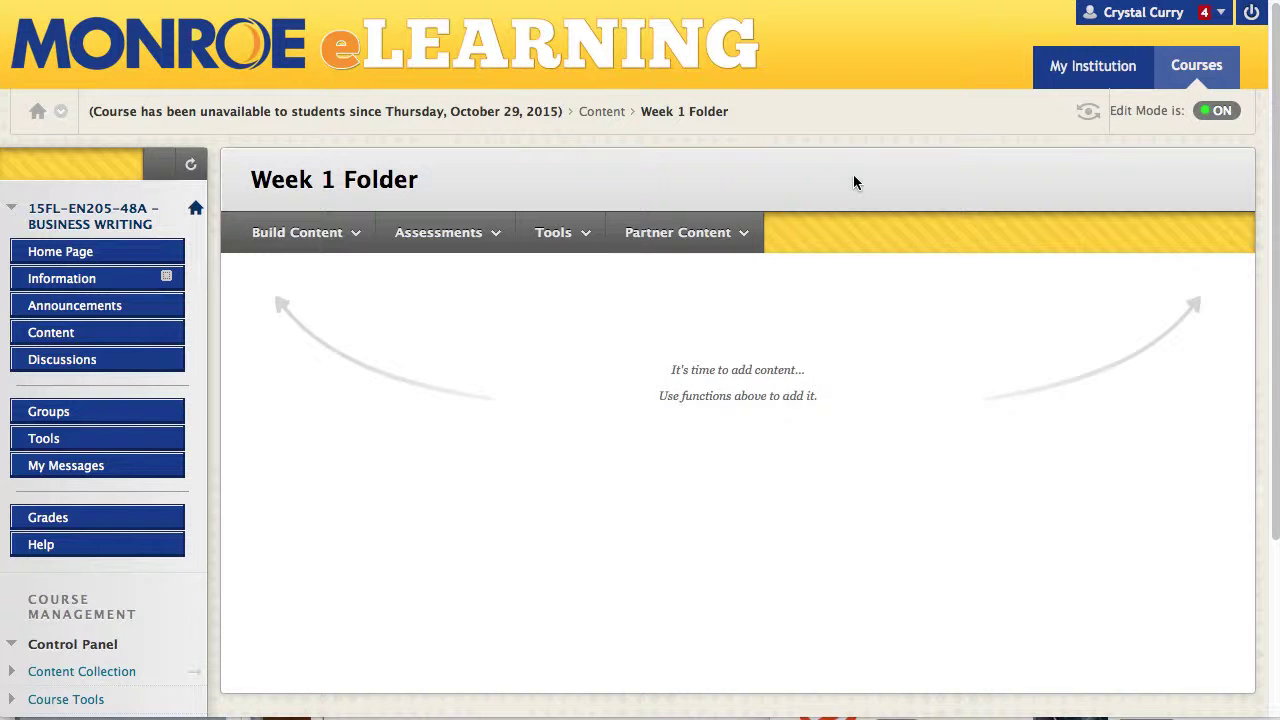
Step: Create a new journal from the Week 1 Folder's journal link tool and name it "Reflection Journal"
click(582, 234)
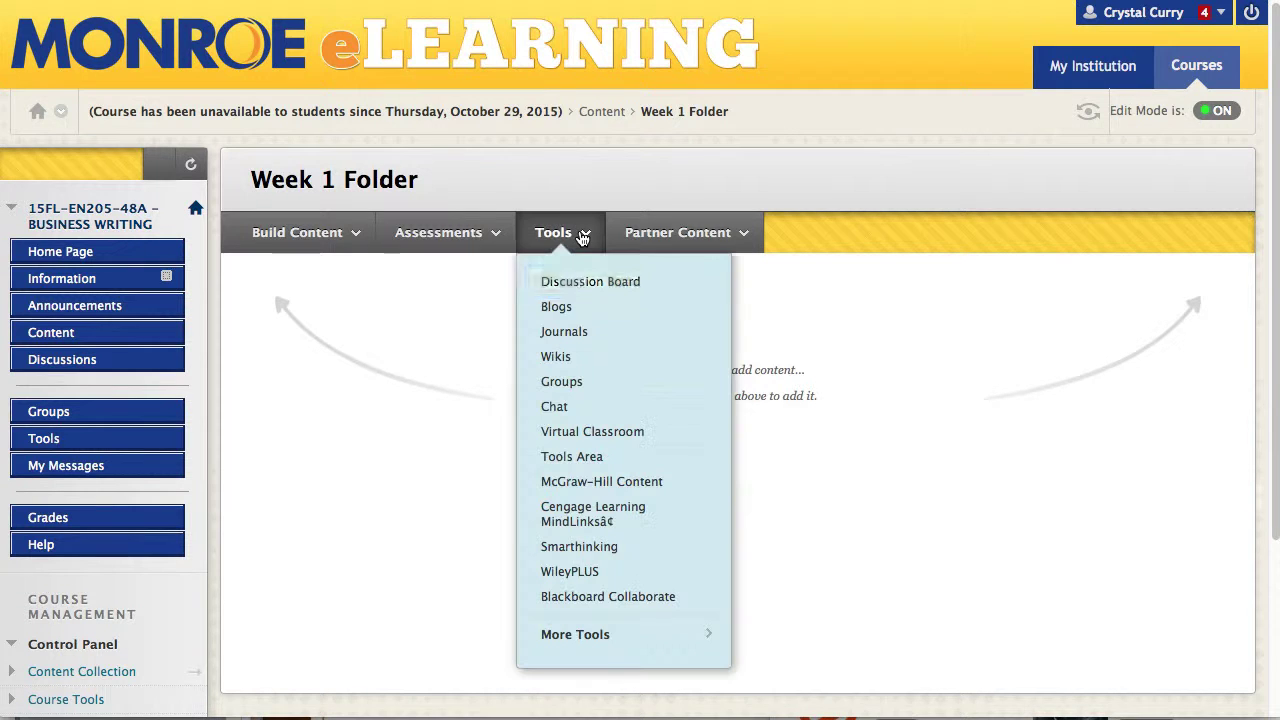
click(583, 333)
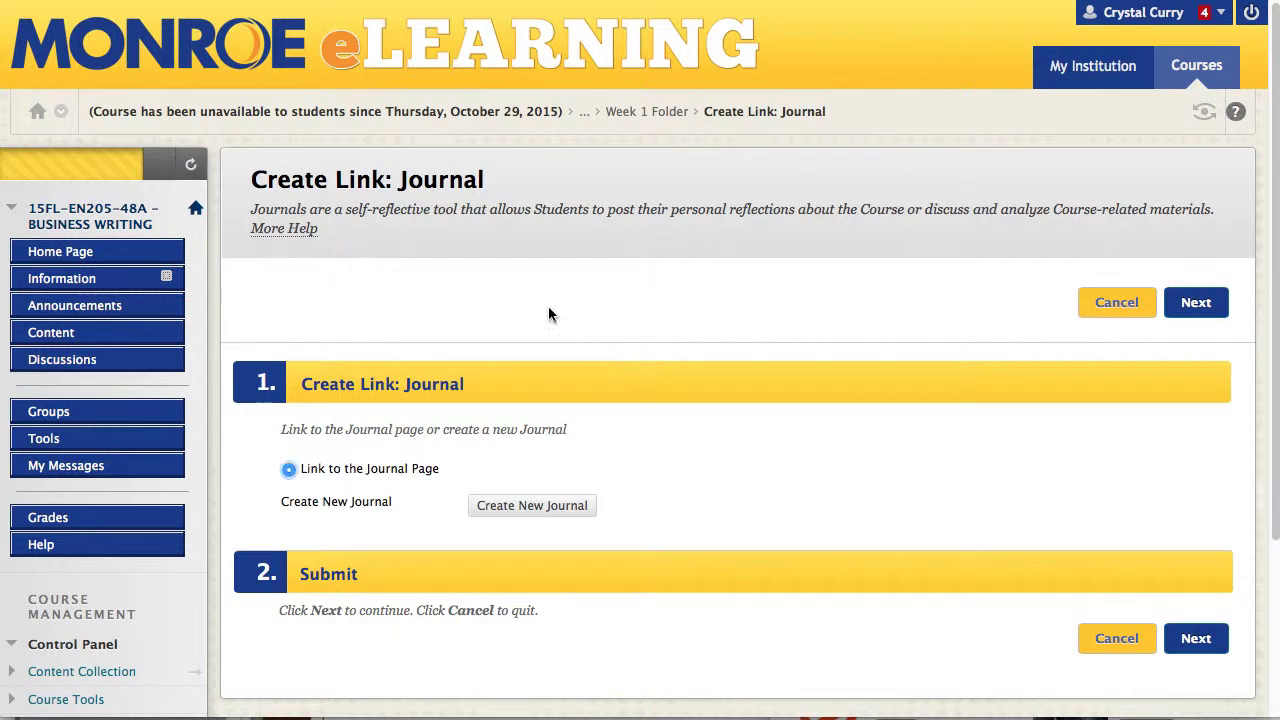
scroll(660, 294, down, 3)
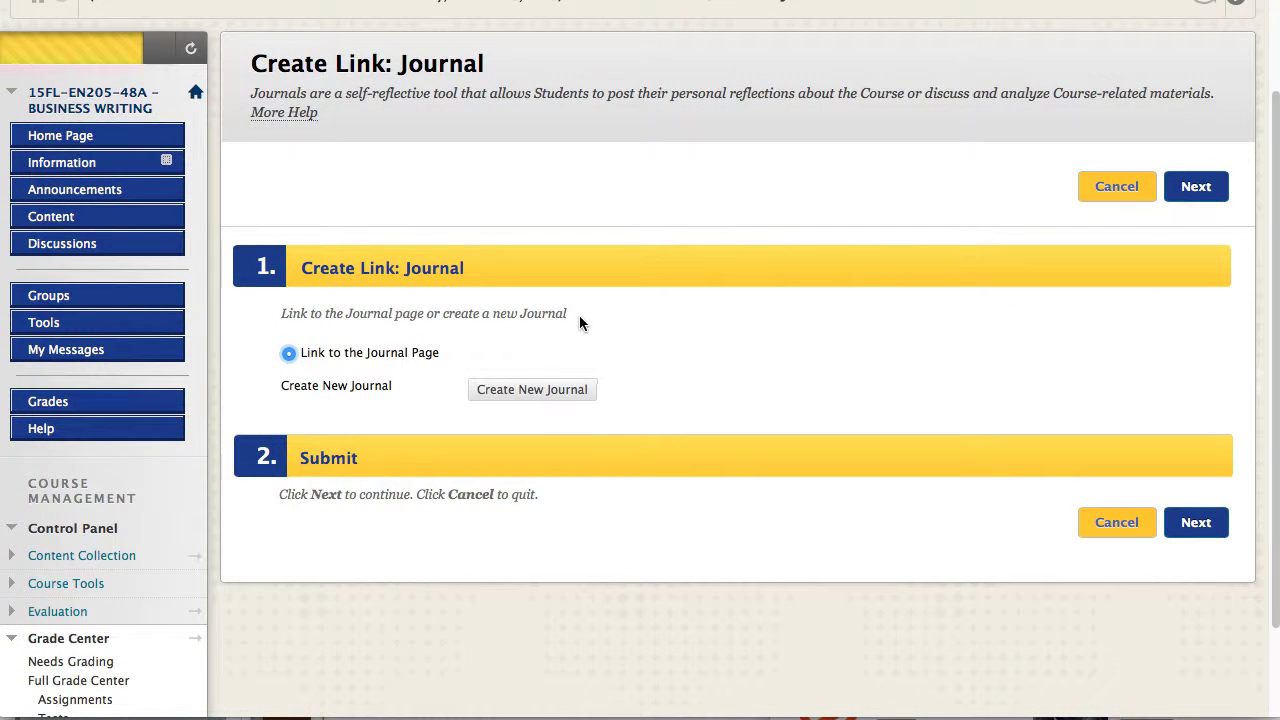
click(529, 391)
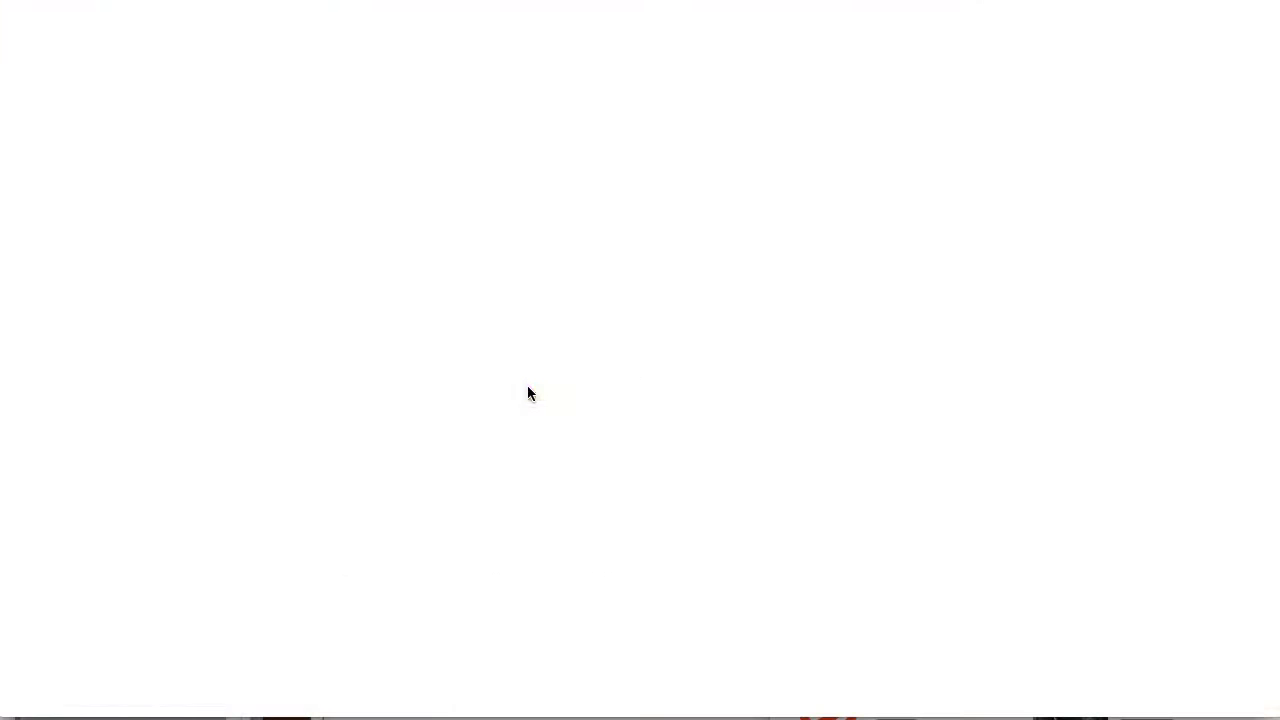
scroll(730, 390, down, 5)
text(Reflection Journal)
Step: Enter "Text text text" as the journal's instructions
click(377, 417)
scroll(791, 511, down, 5)
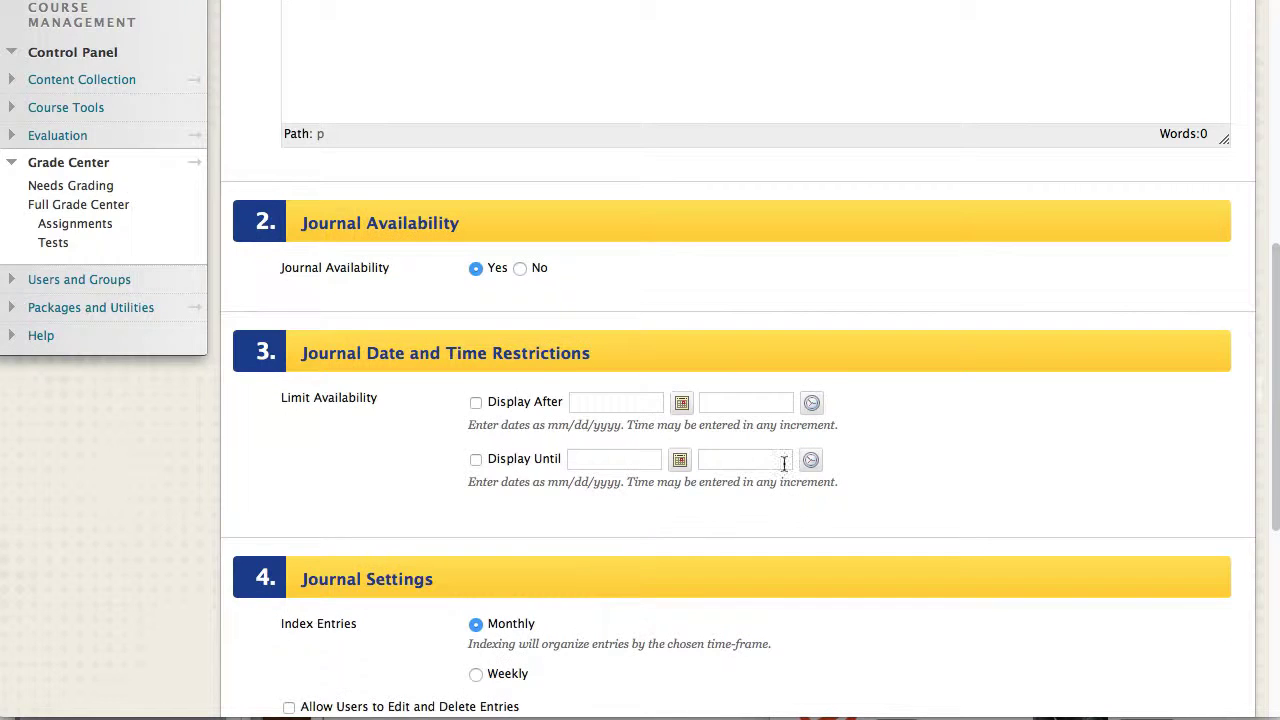
scroll(789, 486, up, 5)
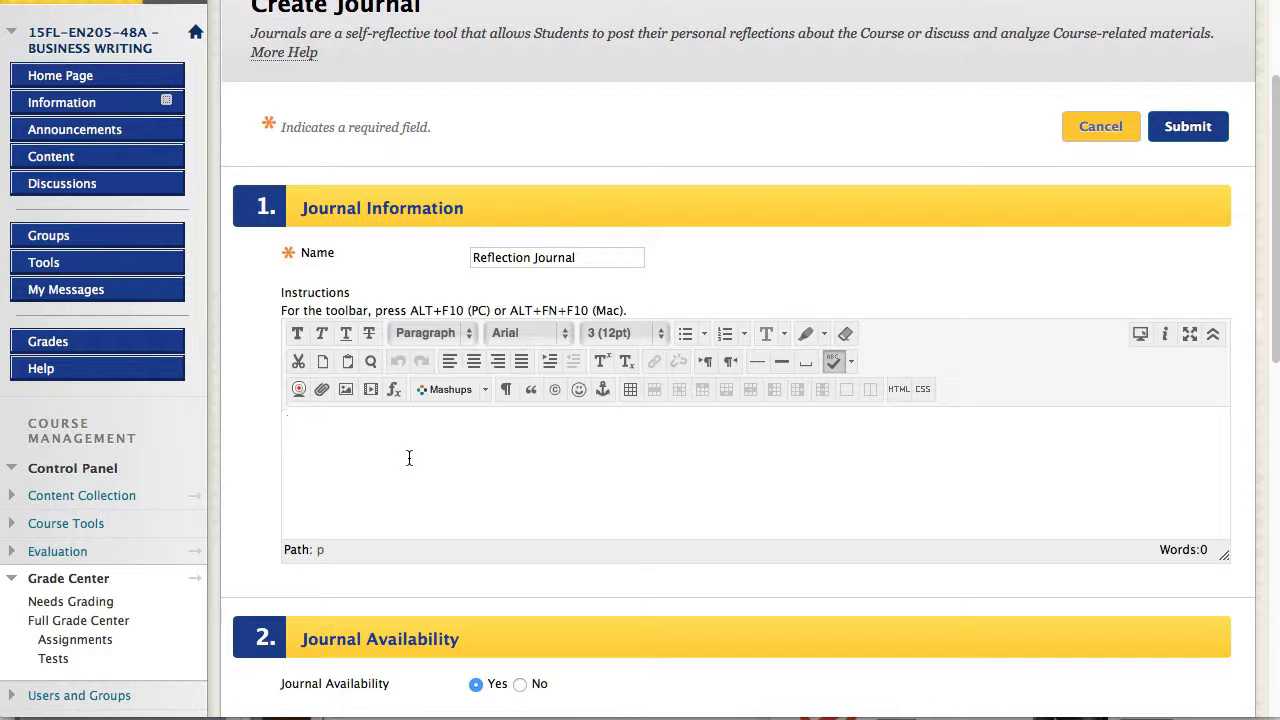
text(Text text text)
Step: Extend the instructions with seven pasted copies of the phrase, and copy the complete instruction text
drag(424, 420, 240, 418)
key(super+c)
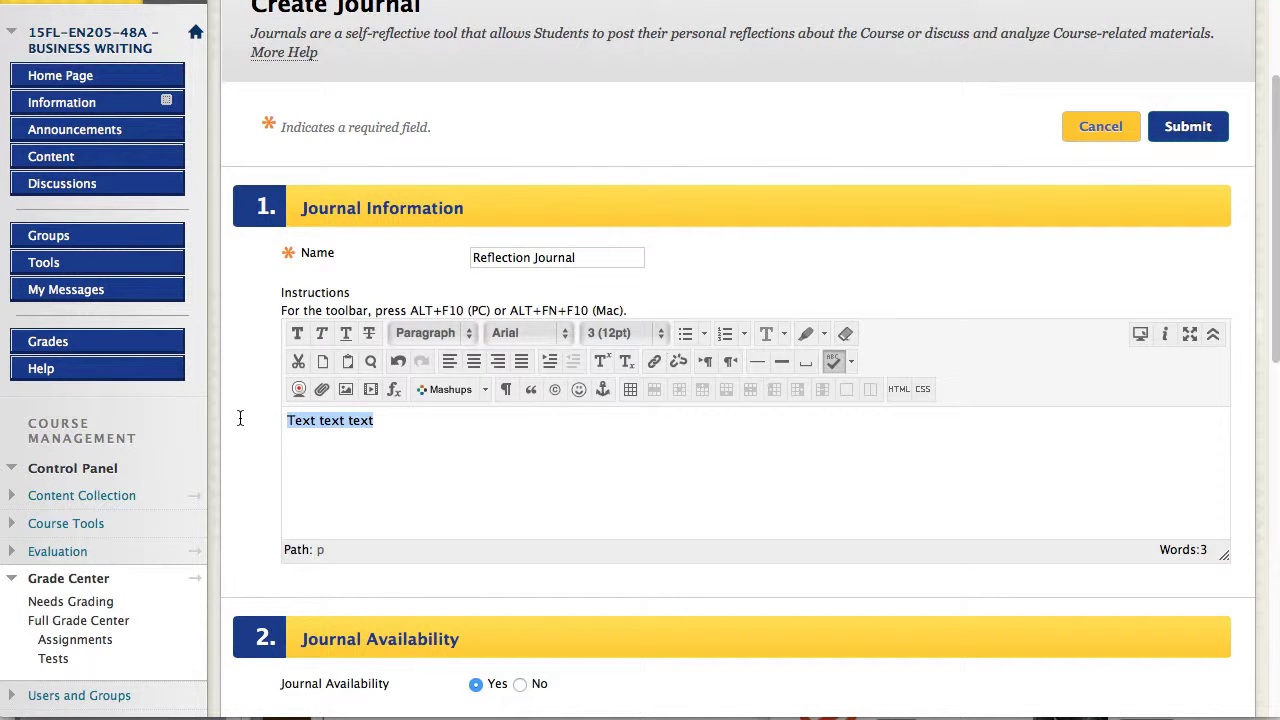
click(416, 427)
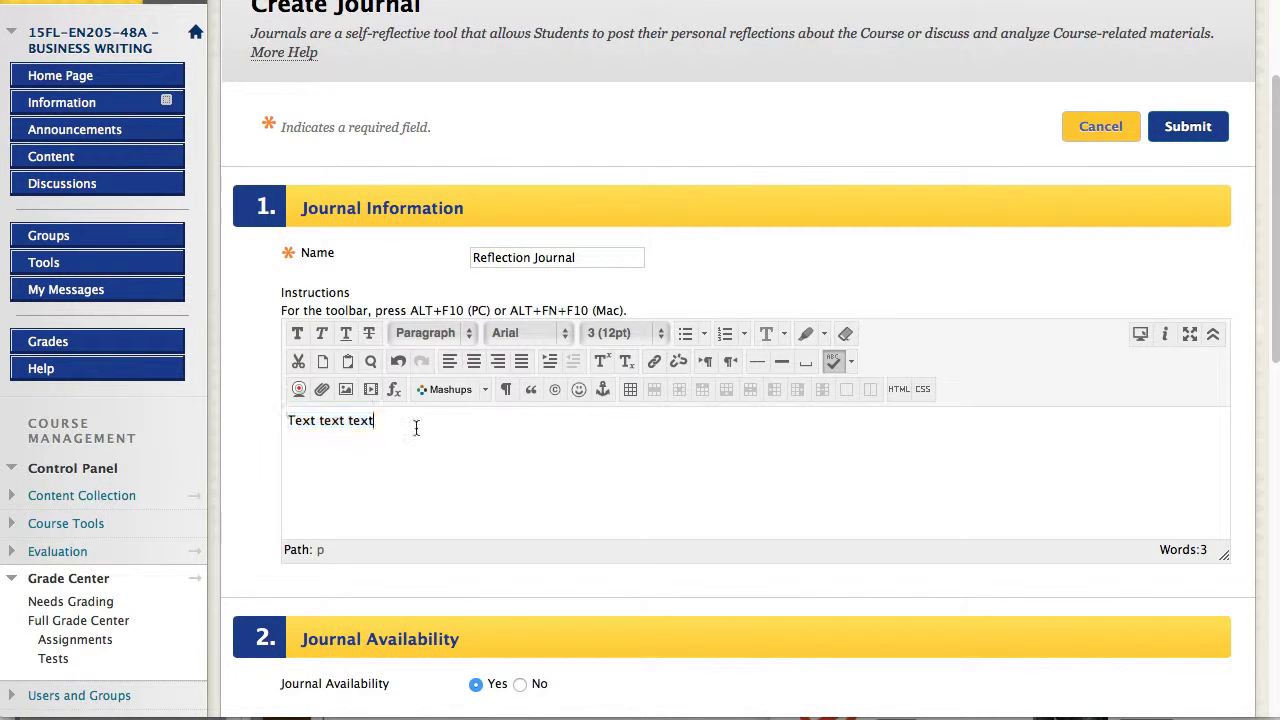
key(super+v)
key(super+v)
key(super+v)
key(super+v)
key(super+v)
key(super+v)
key(super+v)
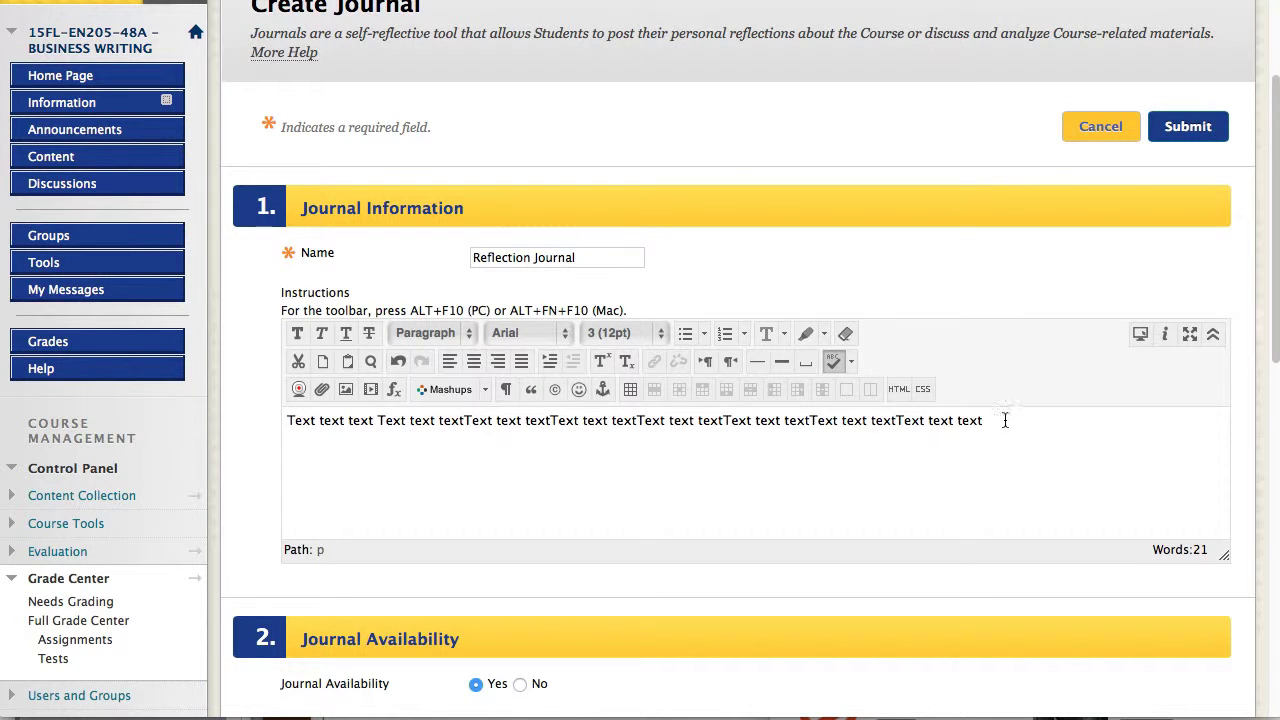
drag(1005, 420, 340, 398)
key(super+c)
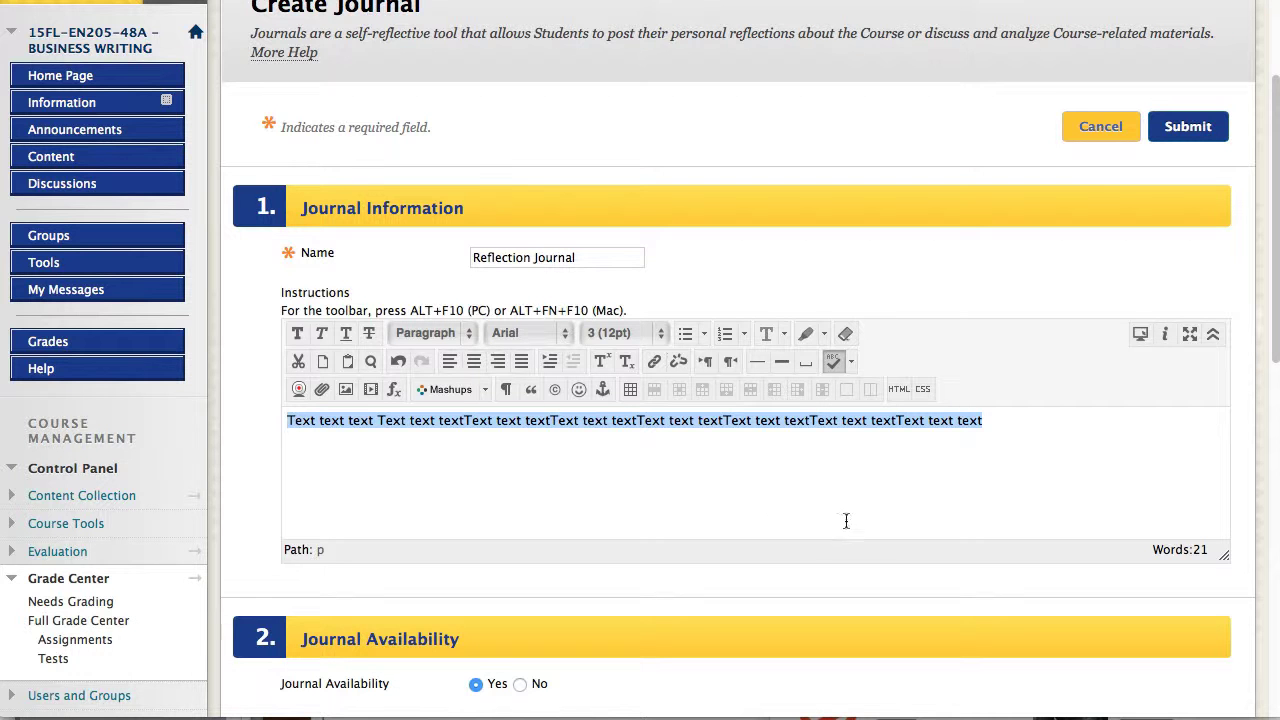
scroll(880, 530, down, 3)
scroll(805, 494, down, 3)
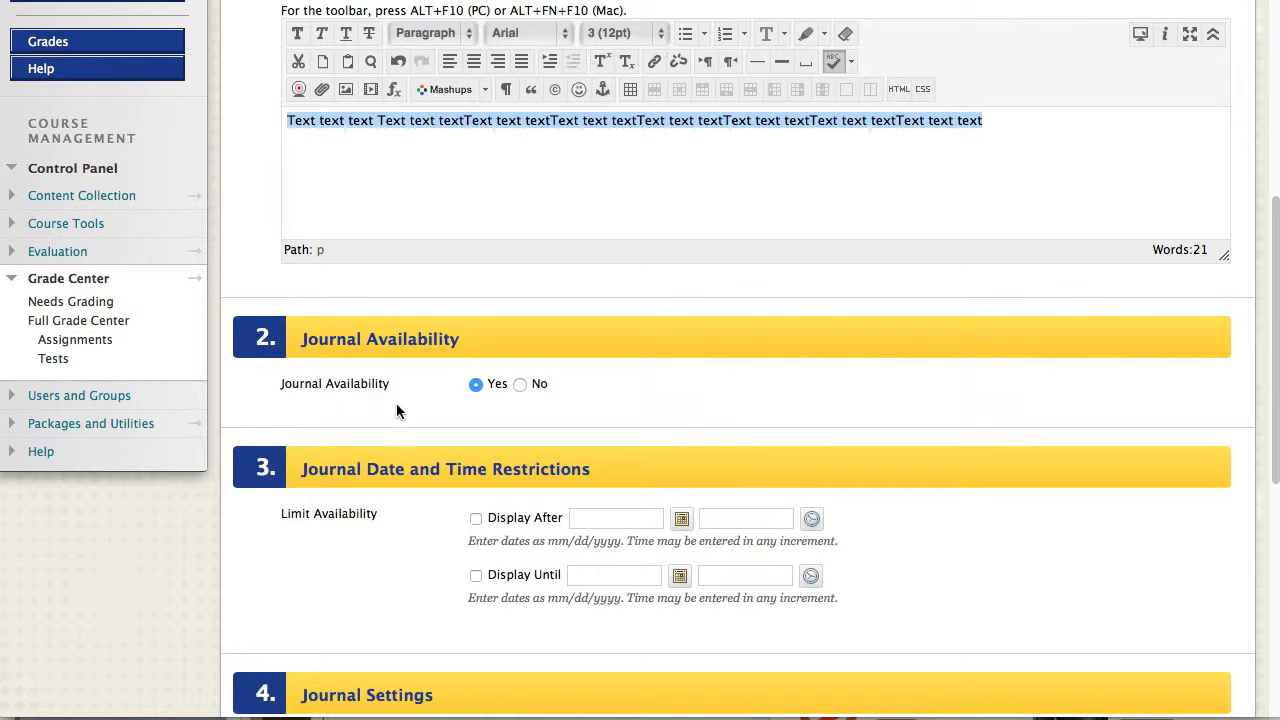
click(518, 386)
click(475, 385)
scroll(456, 455, down, 3)
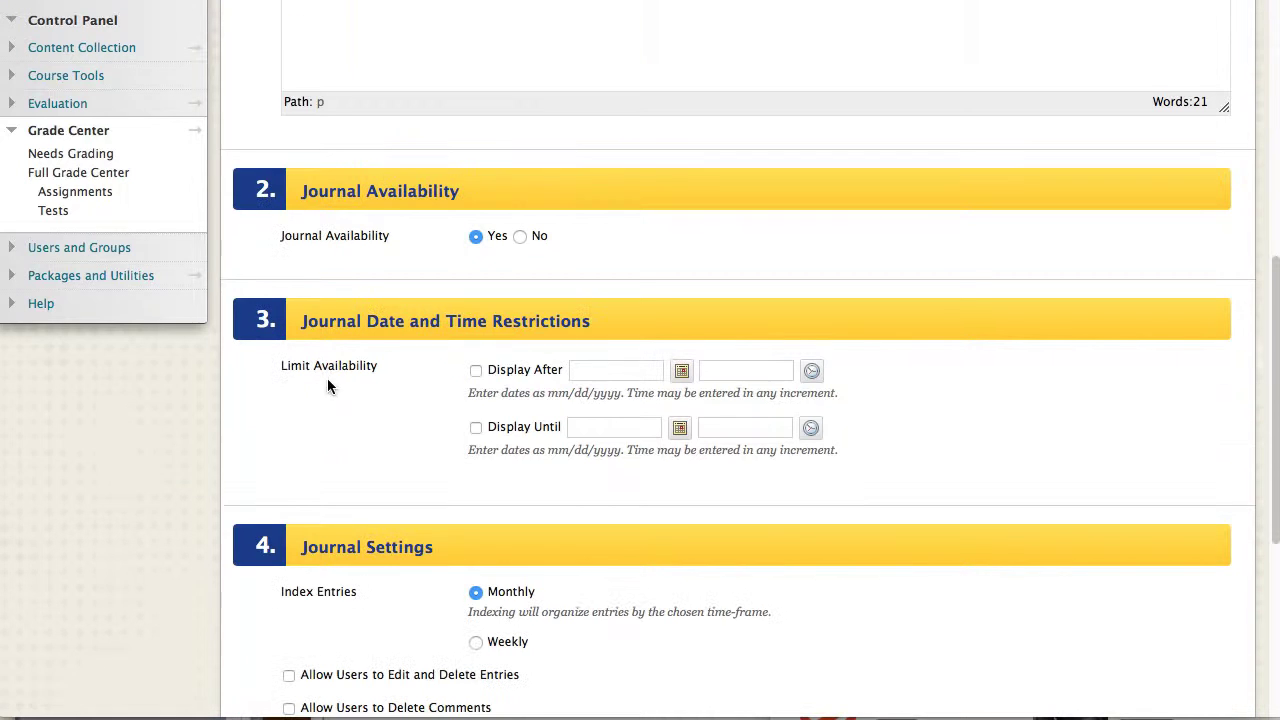
click(476, 371)
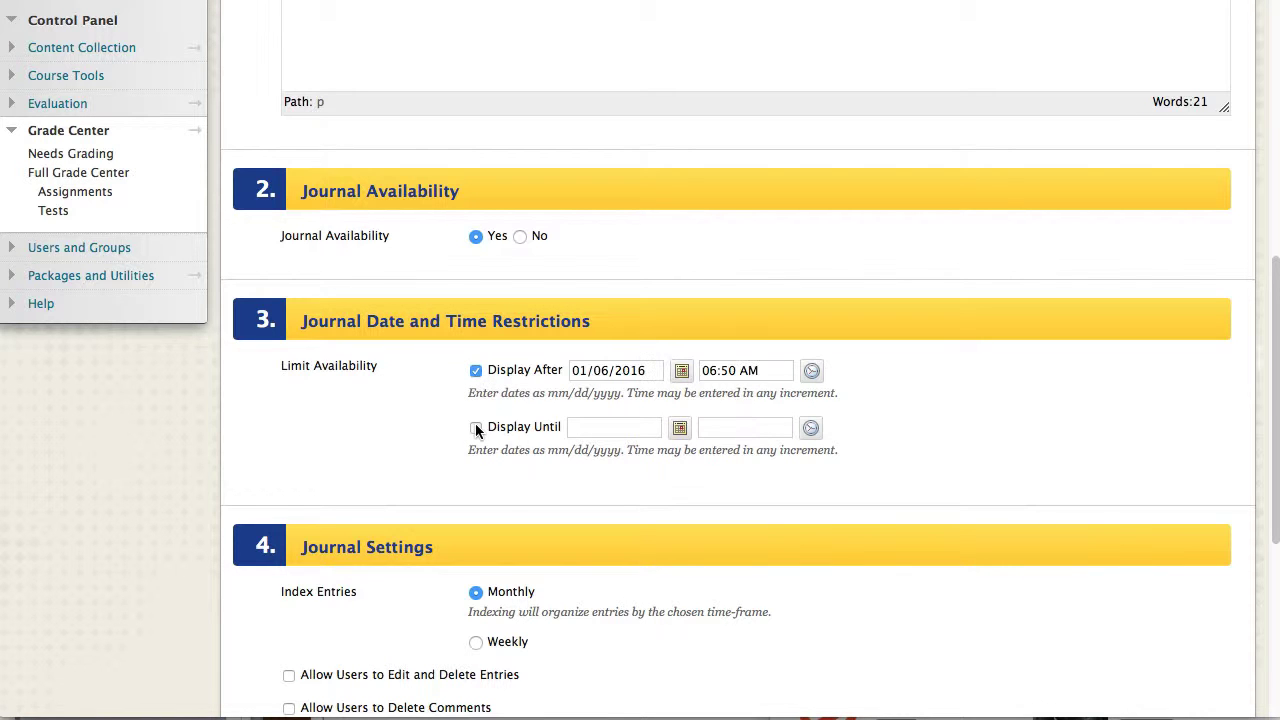
click(476, 428)
click(476, 428)
click(476, 371)
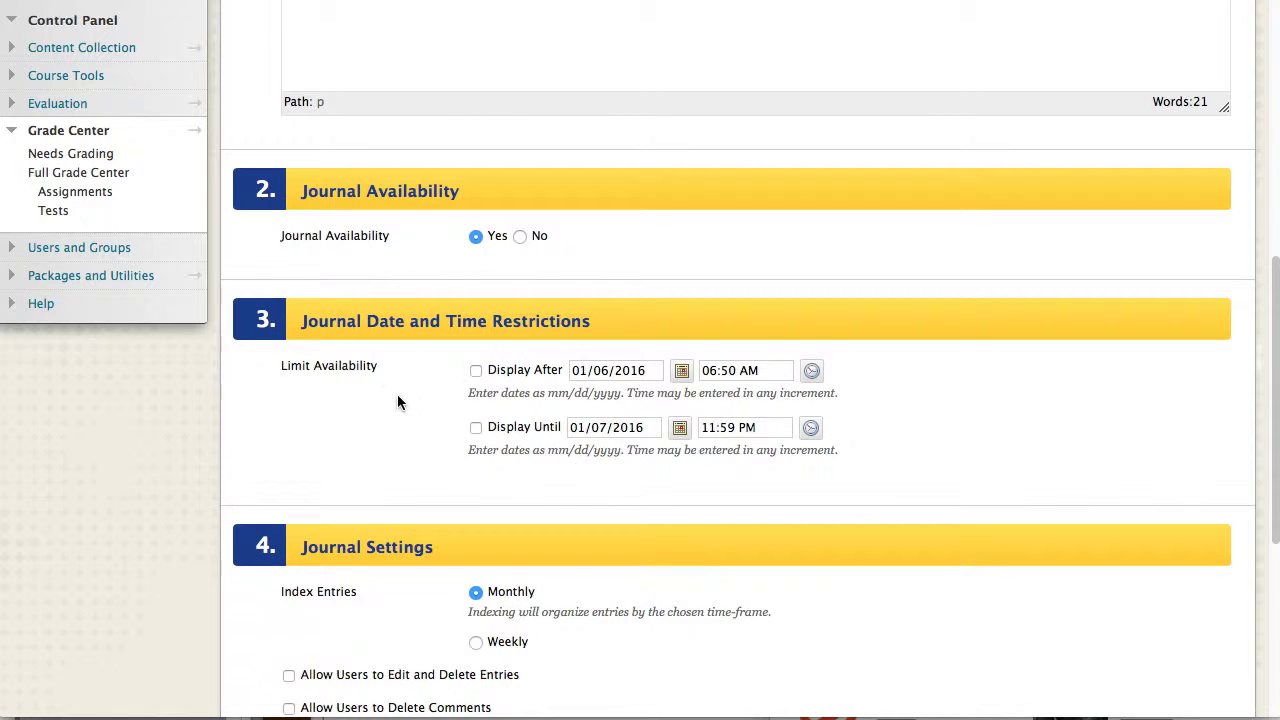
Step: Make the journal graded with 100 points possible
scroll(1029, 514, down, 3)
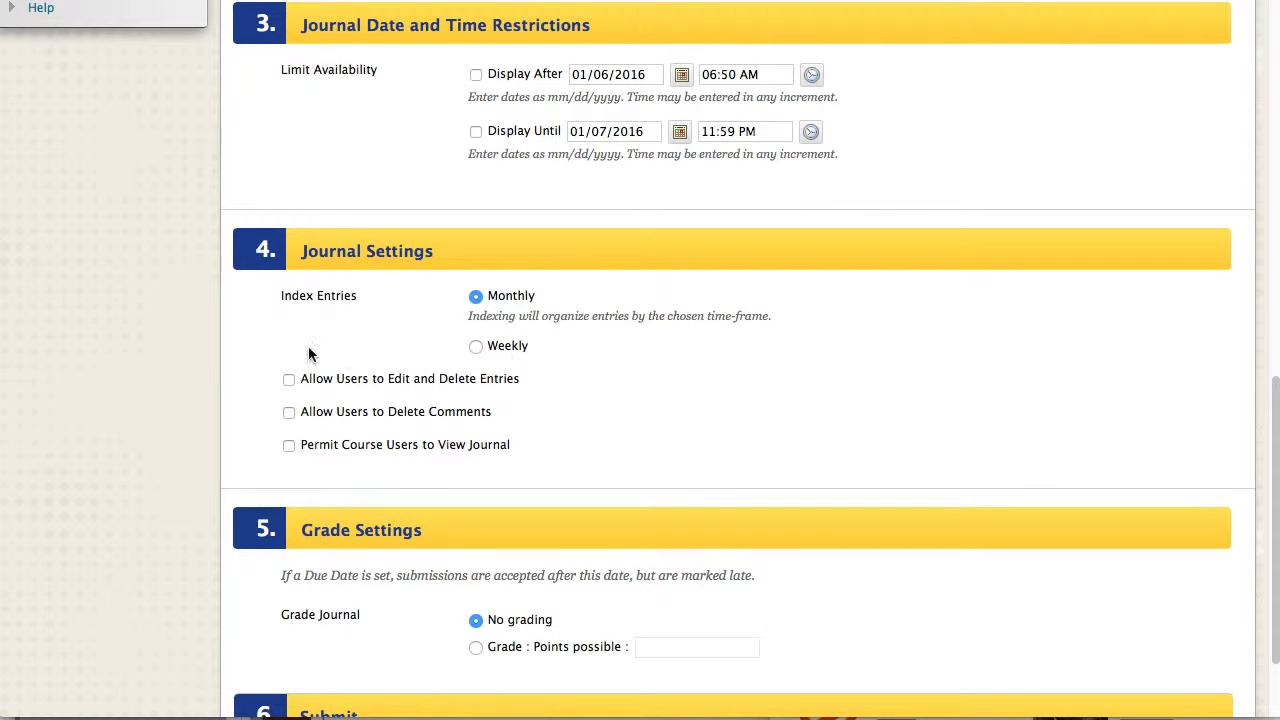
scroll(808, 432, down, 2)
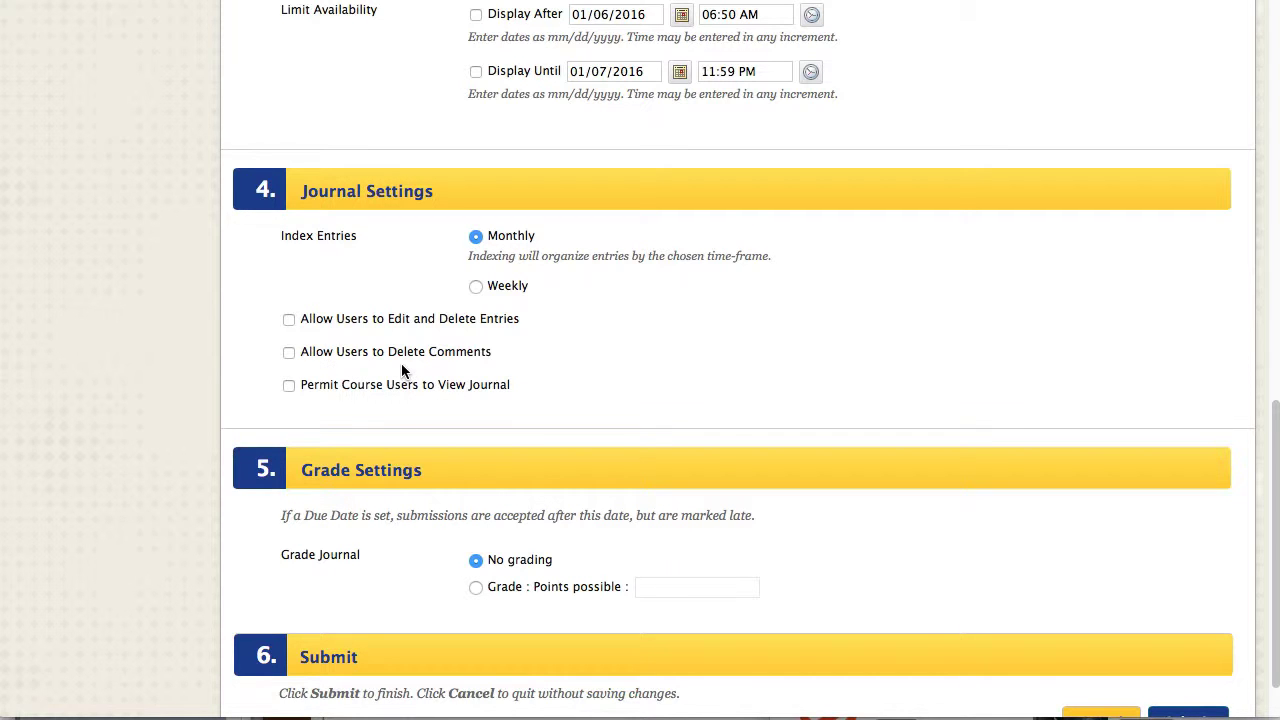
scroll(915, 400, down, 2)
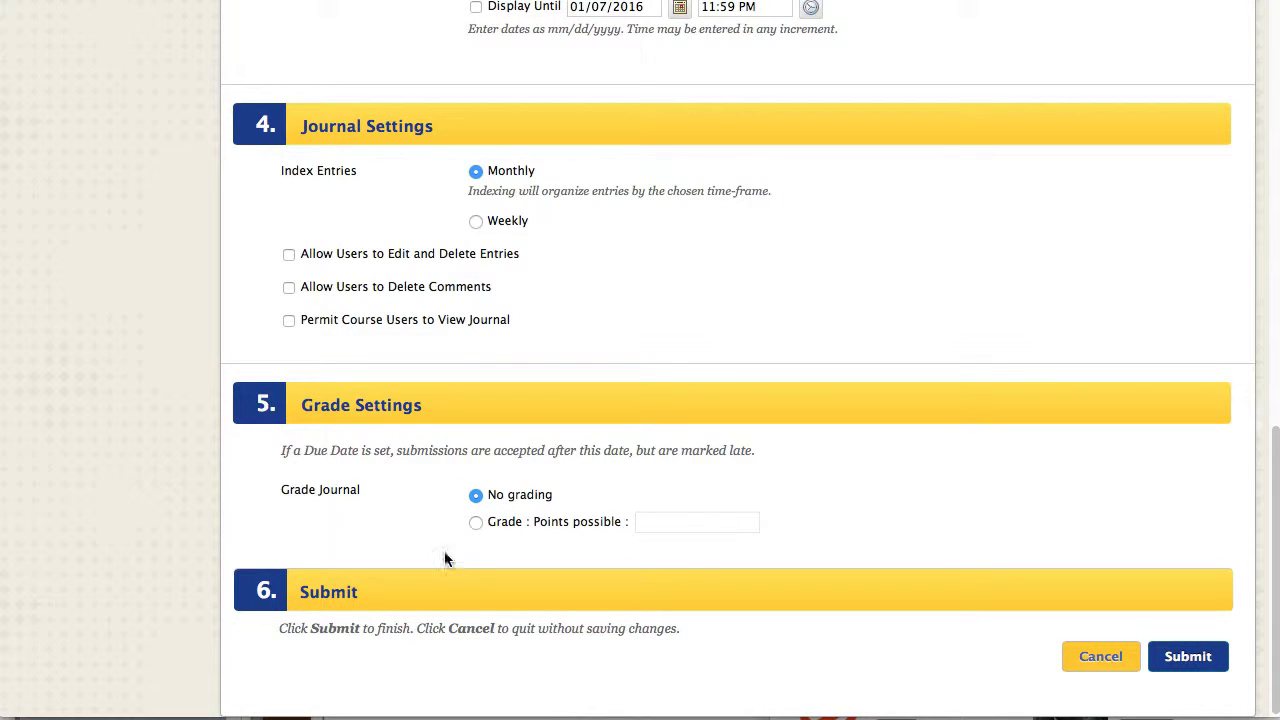
click(476, 522)
click(680, 522)
text(100)
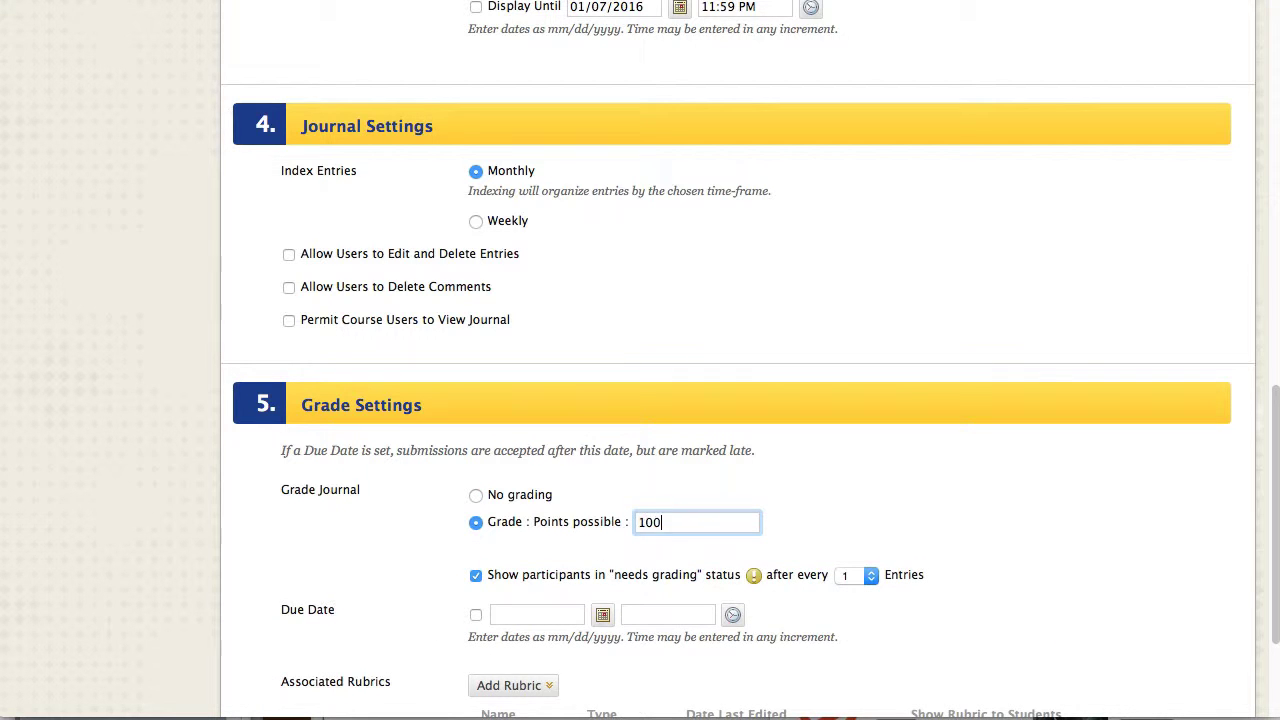
click(1021, 516)
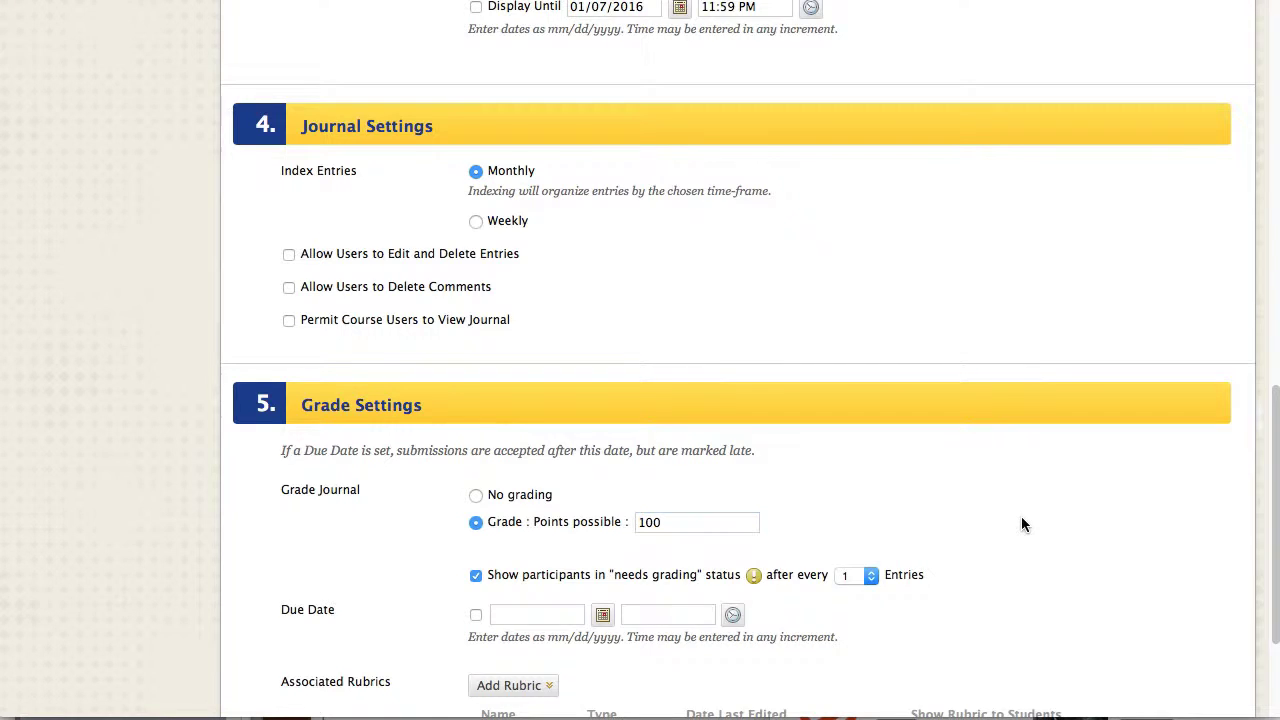
Step: Show participants in "needs grading" status after every 8 entries
scroll(1021, 518, down, 3)
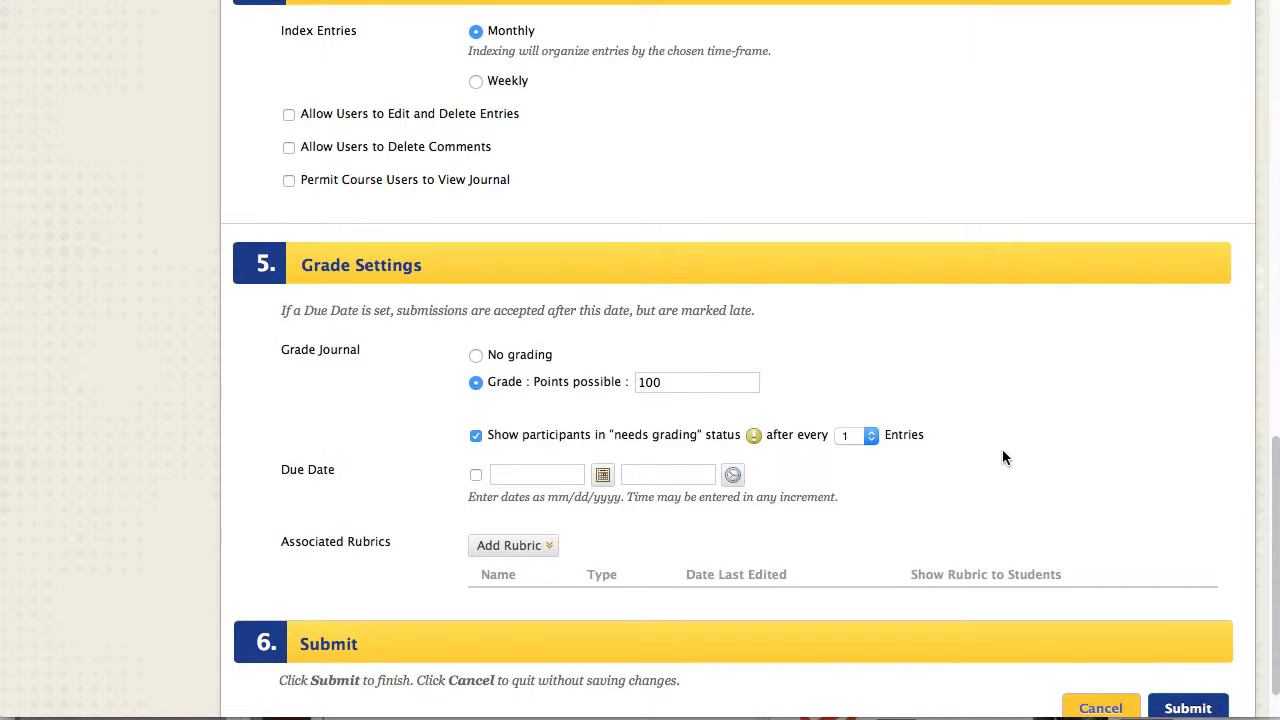
click(871, 438)
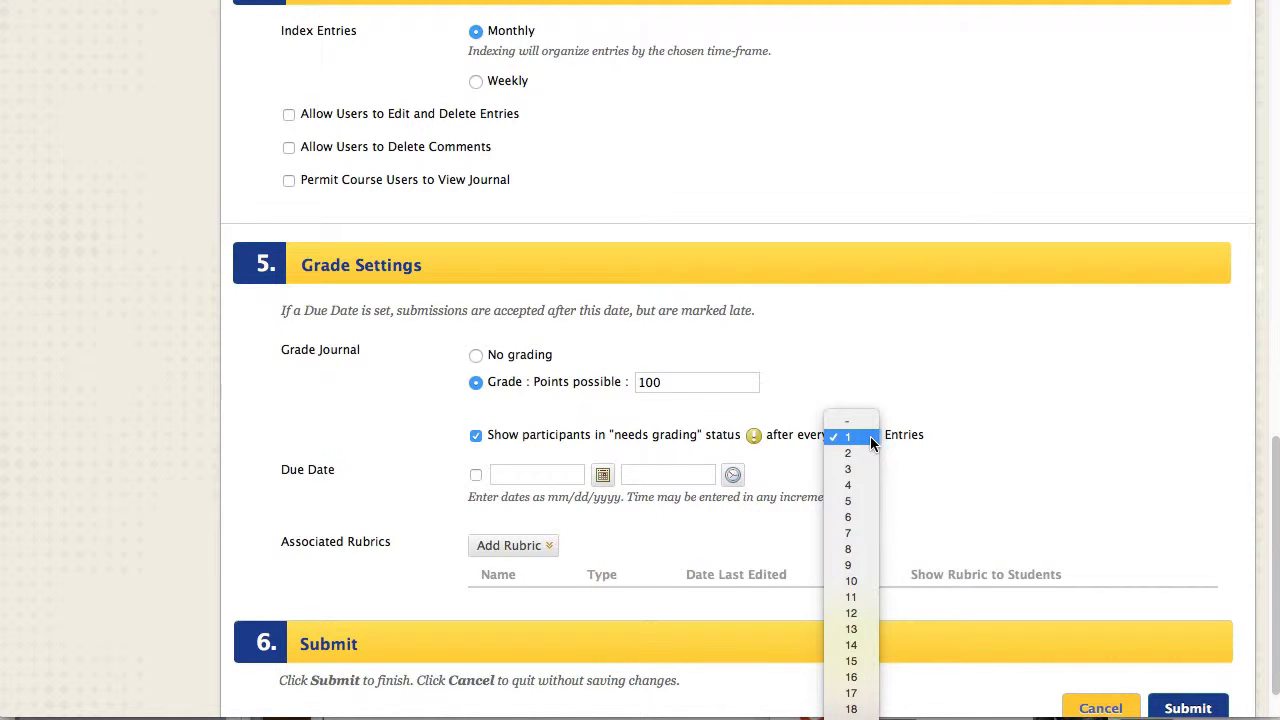
click(857, 549)
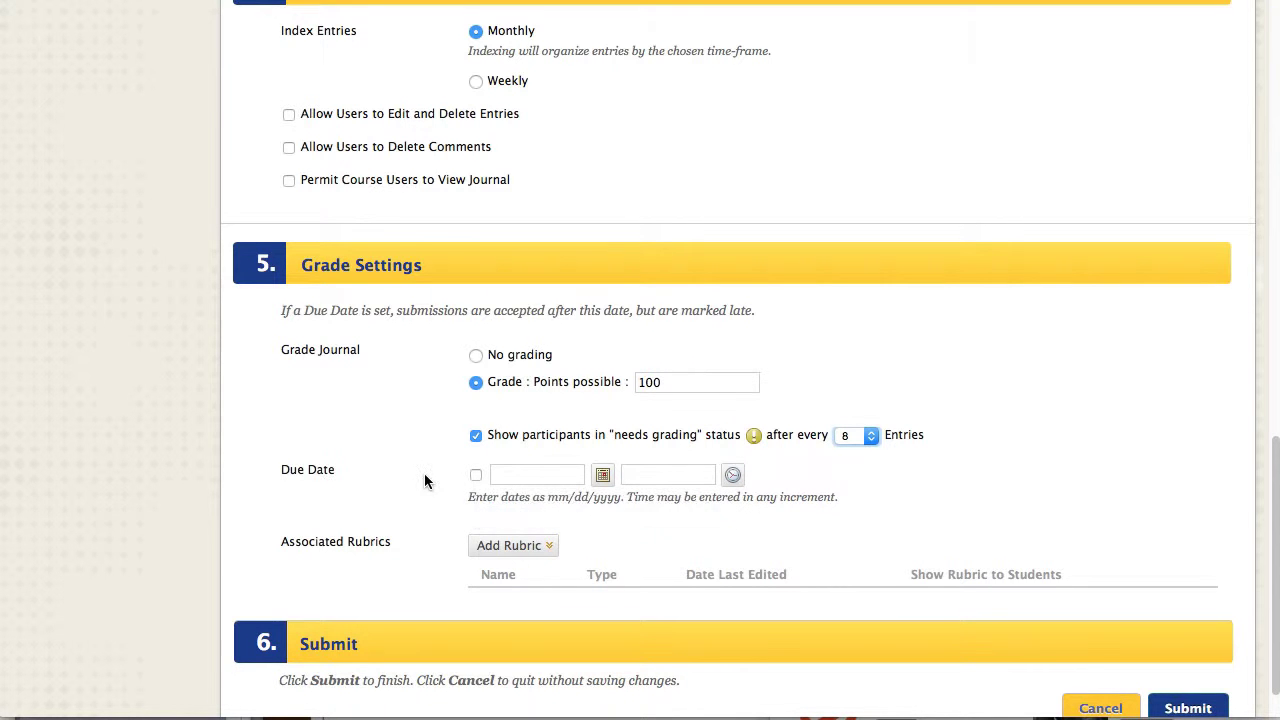
Step: Open the options for adding an associated rubric, and submit the new journal
scroll(423, 480, down, 1)
click(510, 493)
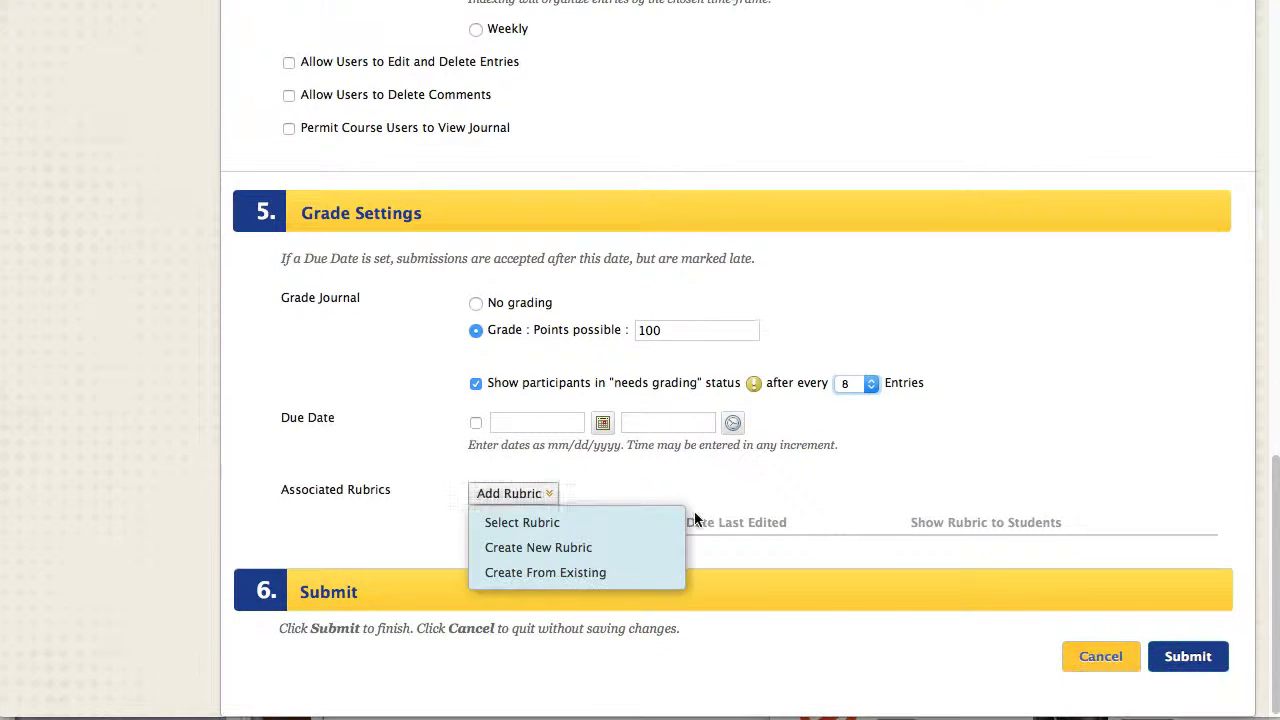
click(1194, 661)
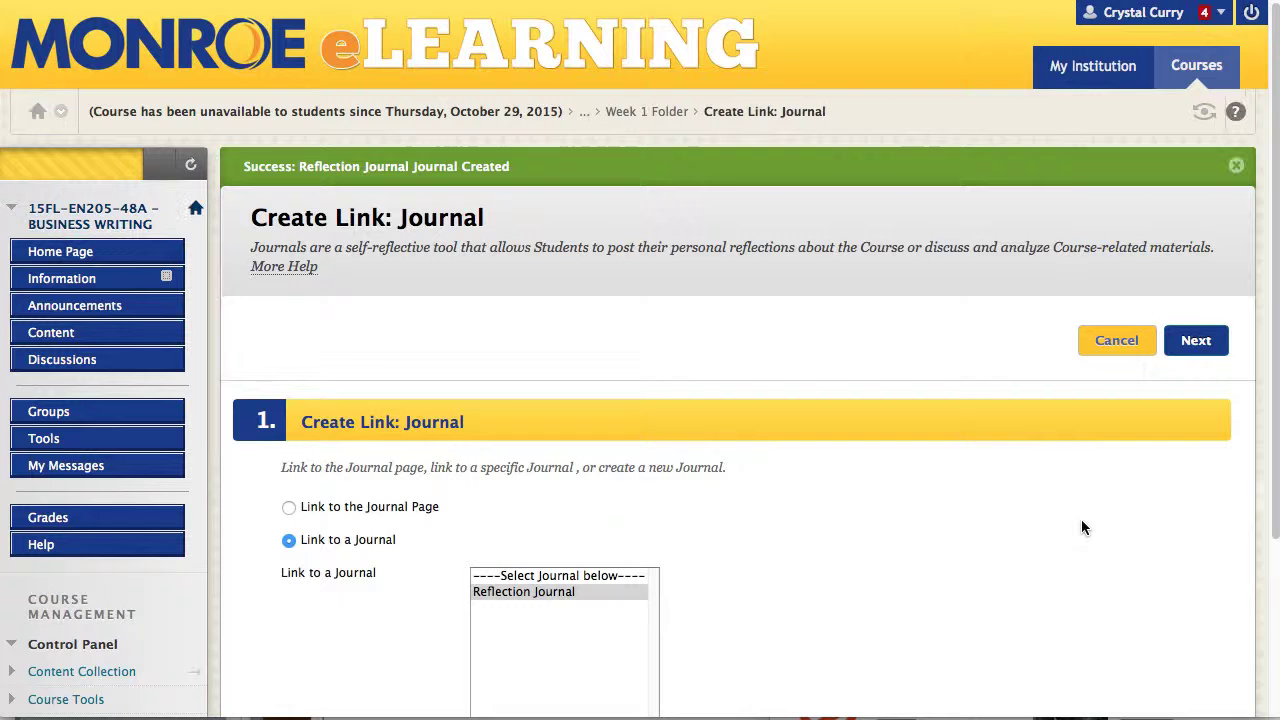
Step: Keep the link pointed at the new Reflection Journal and proceed to its link information
scroll(910, 487, down, 1)
scroll(908, 488, down, 3)
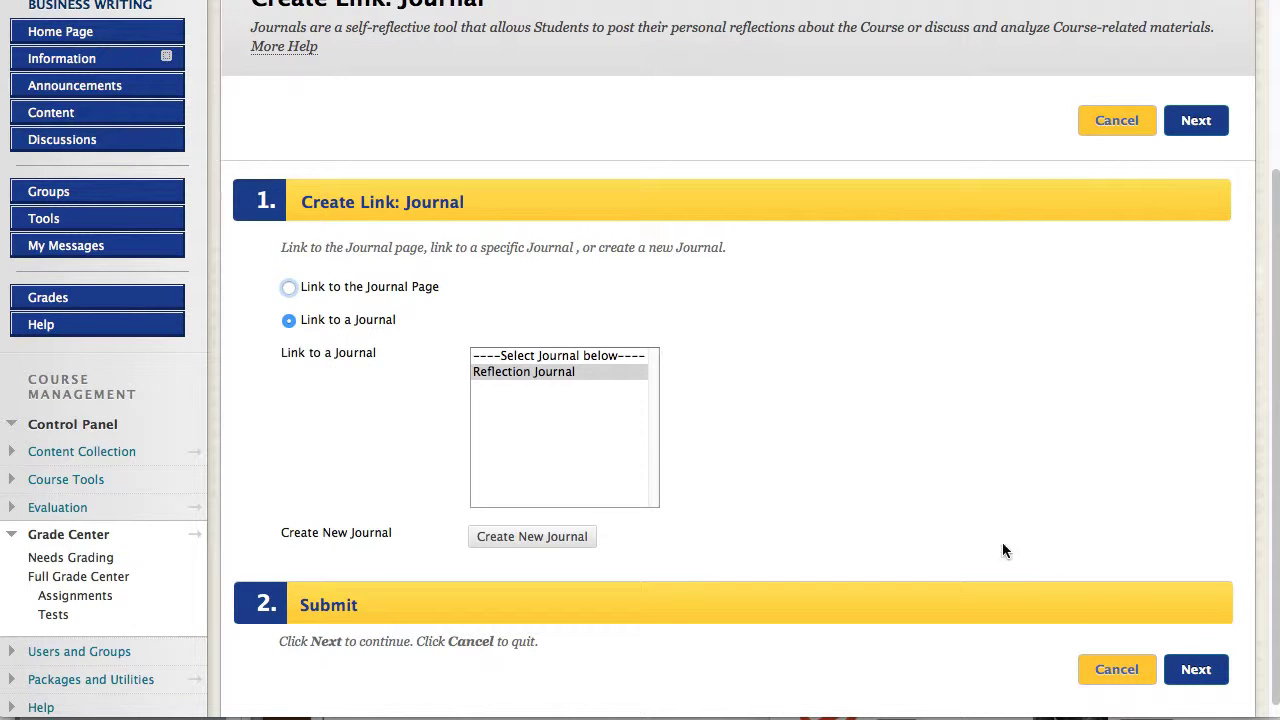
click(1198, 669)
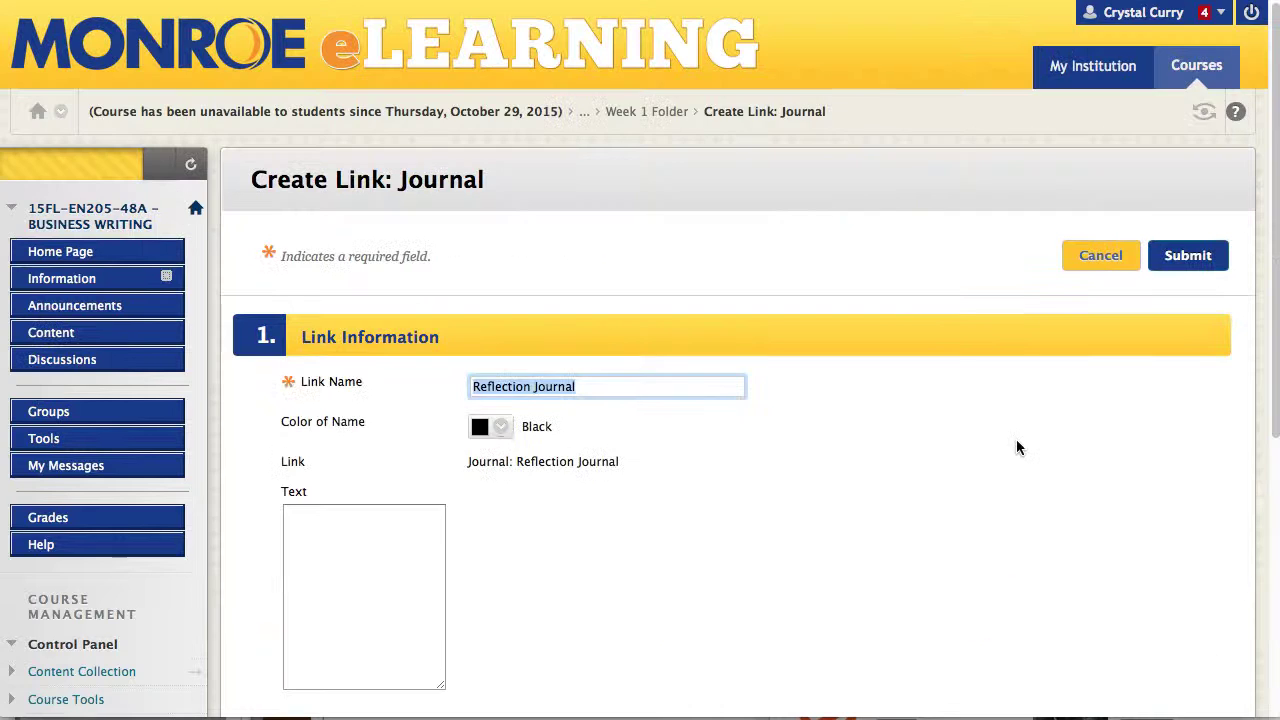
Step: Paste the copied instructions into the link's text and submit the link to the Week 1 Folder
scroll(912, 450, down, 2)
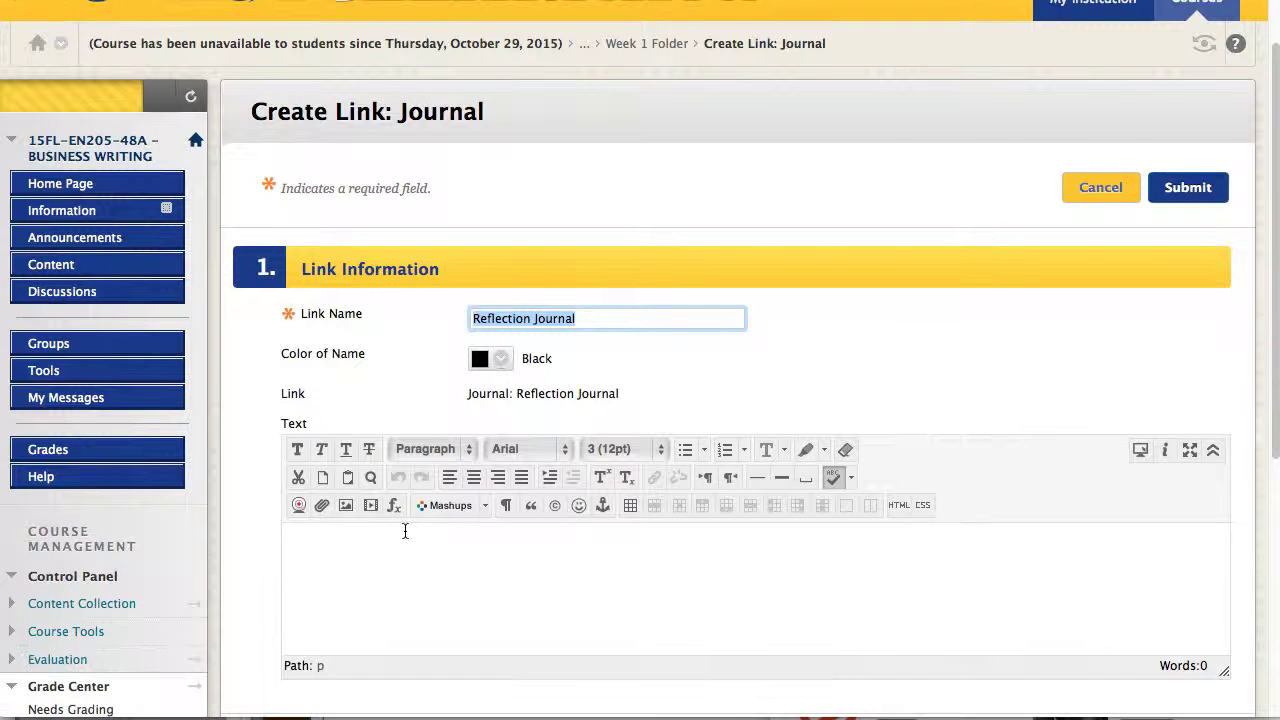
click(373, 567)
key(super+v)
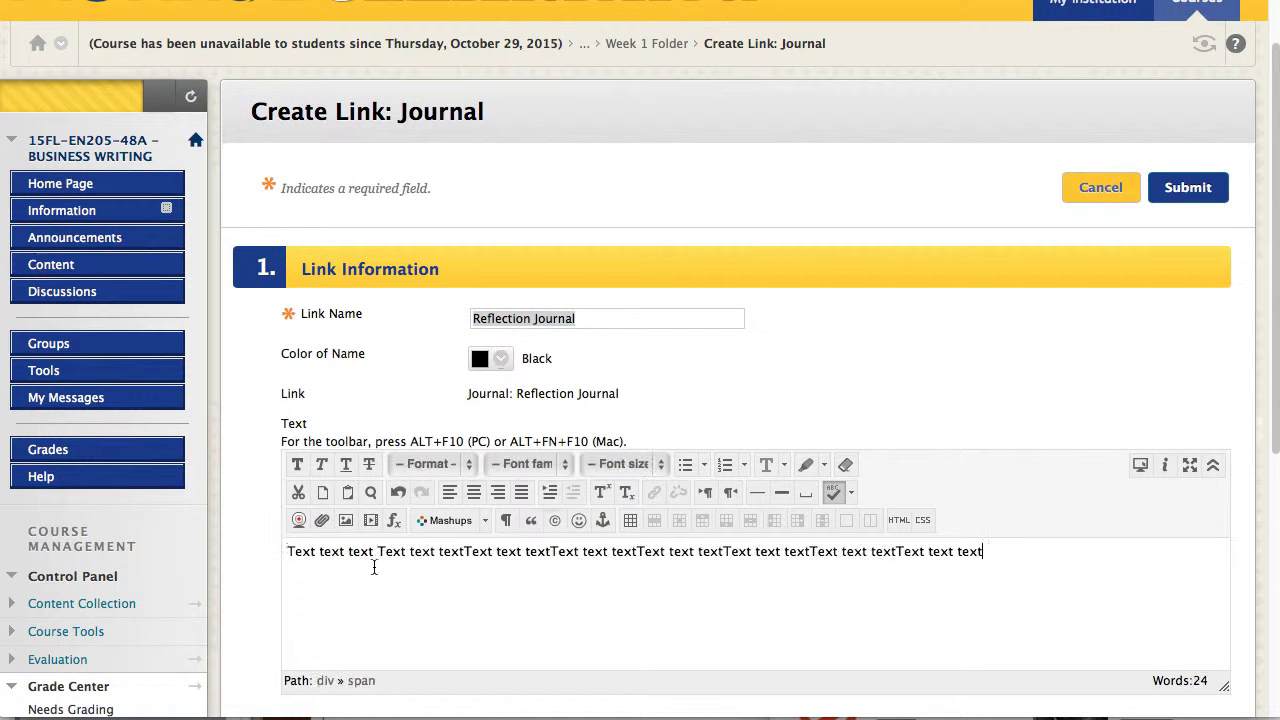
scroll(986, 362, down, 5)
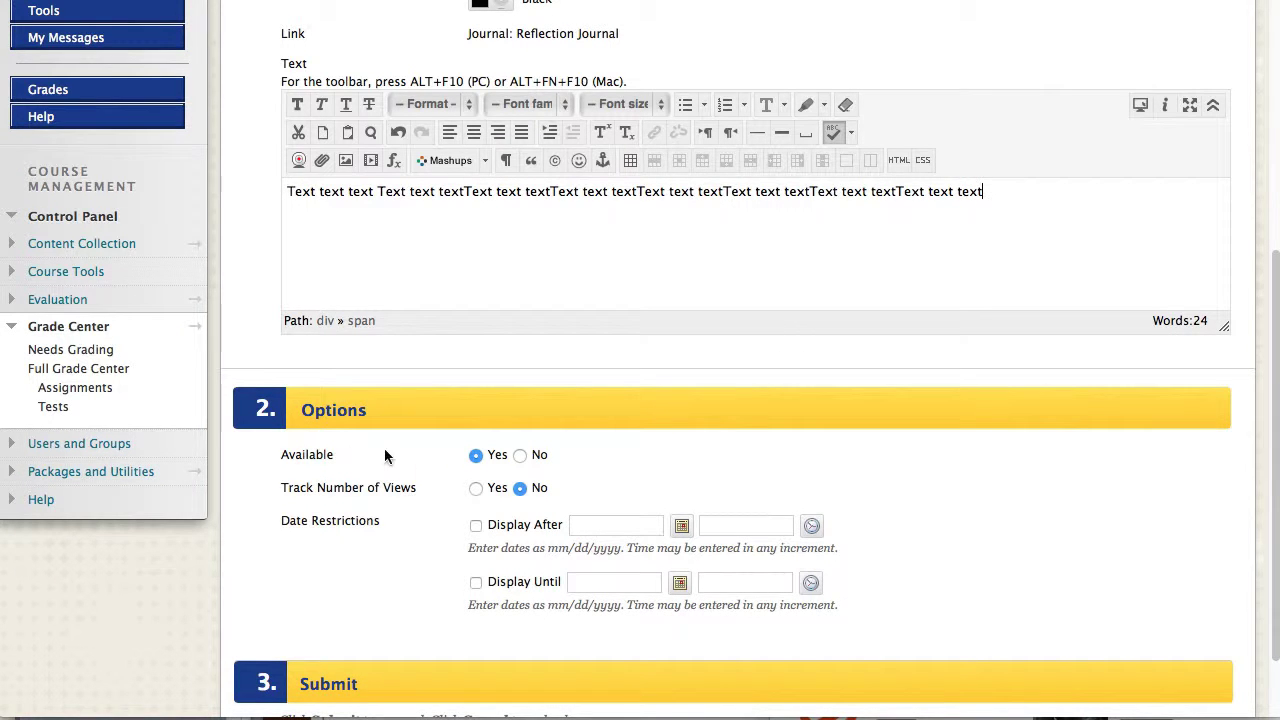
scroll(1000, 500, down, 2)
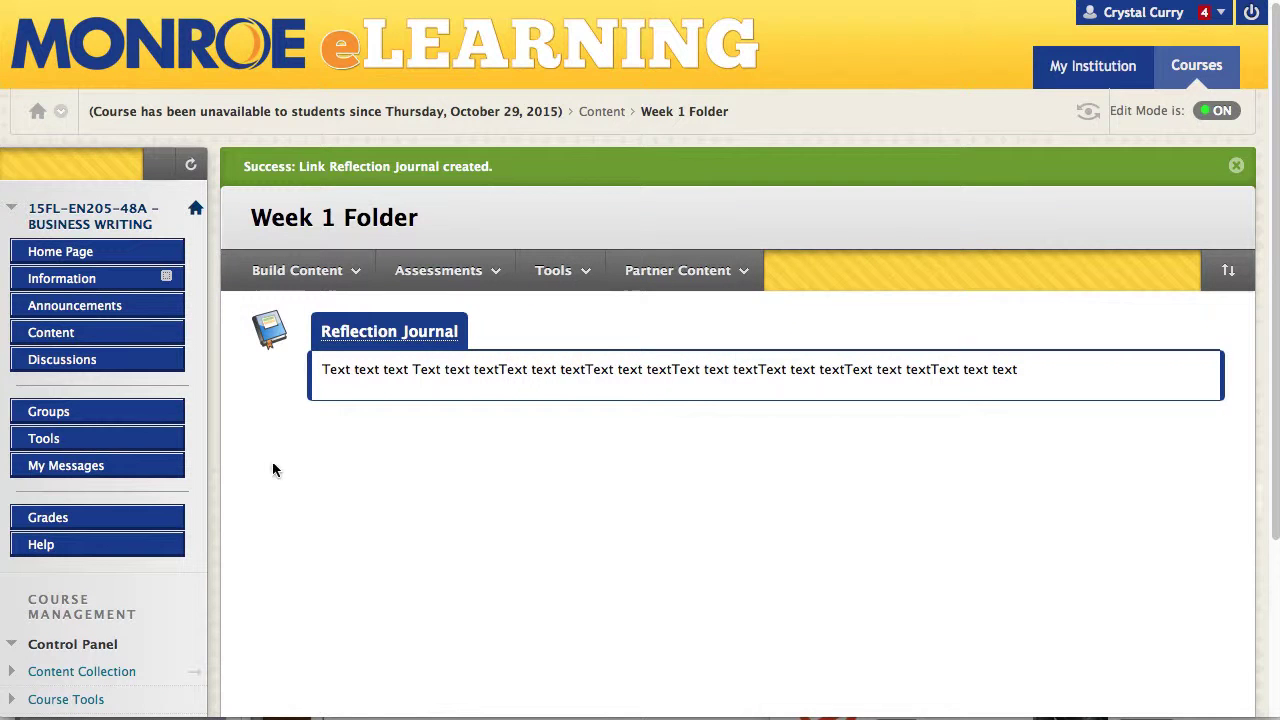
Step: Start another journal link in the Week 1 Folder, pointing it at the existing Reflection Journal
mouse_move(588, 272)
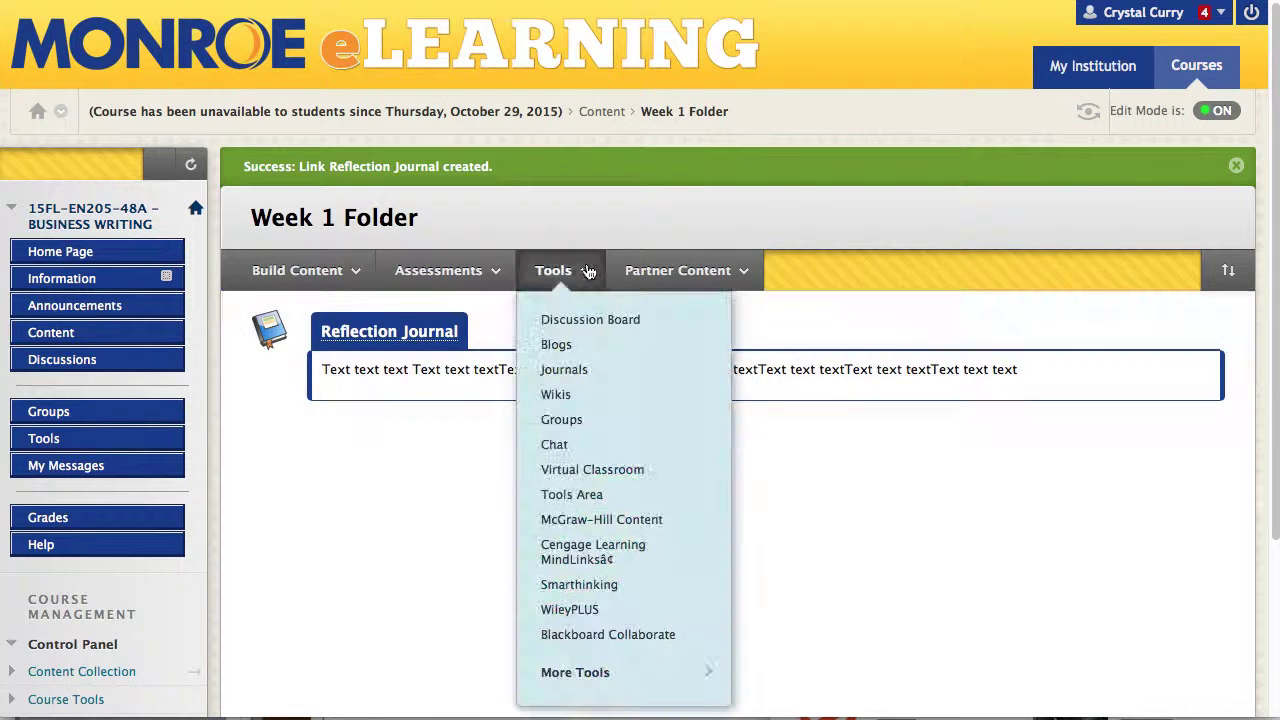
click(570, 369)
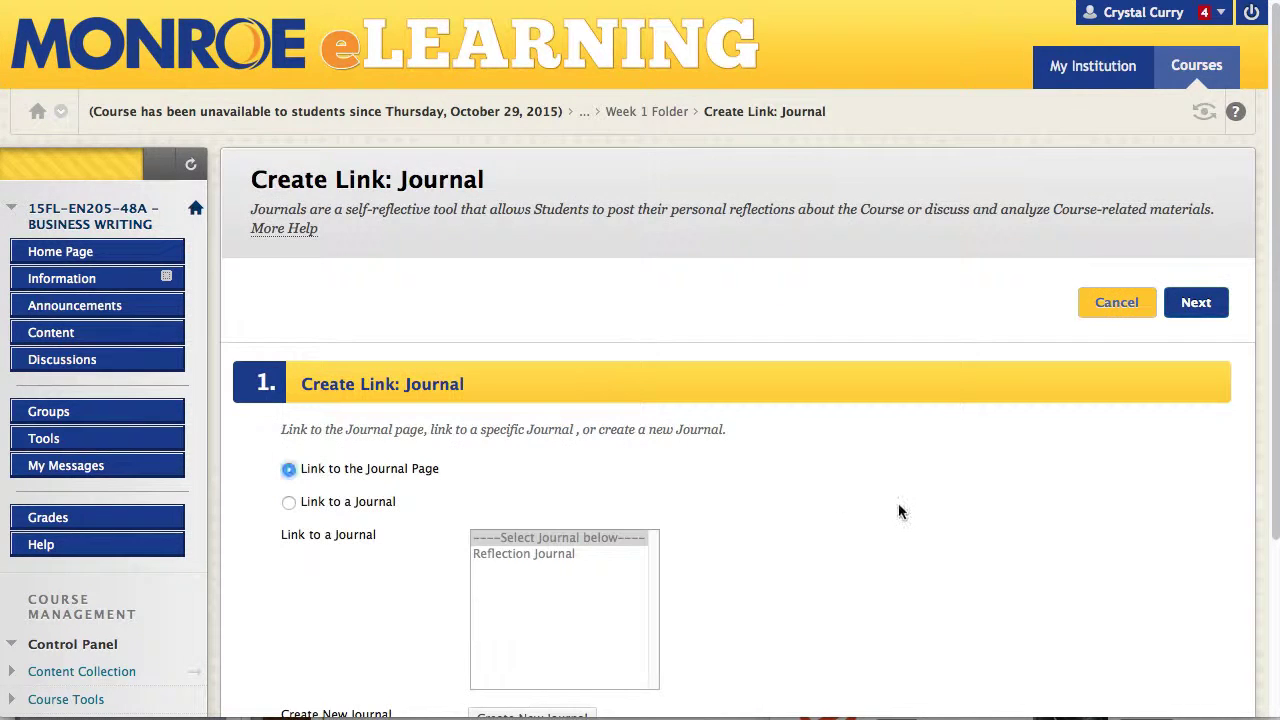
scroll(898, 511, down, 2)
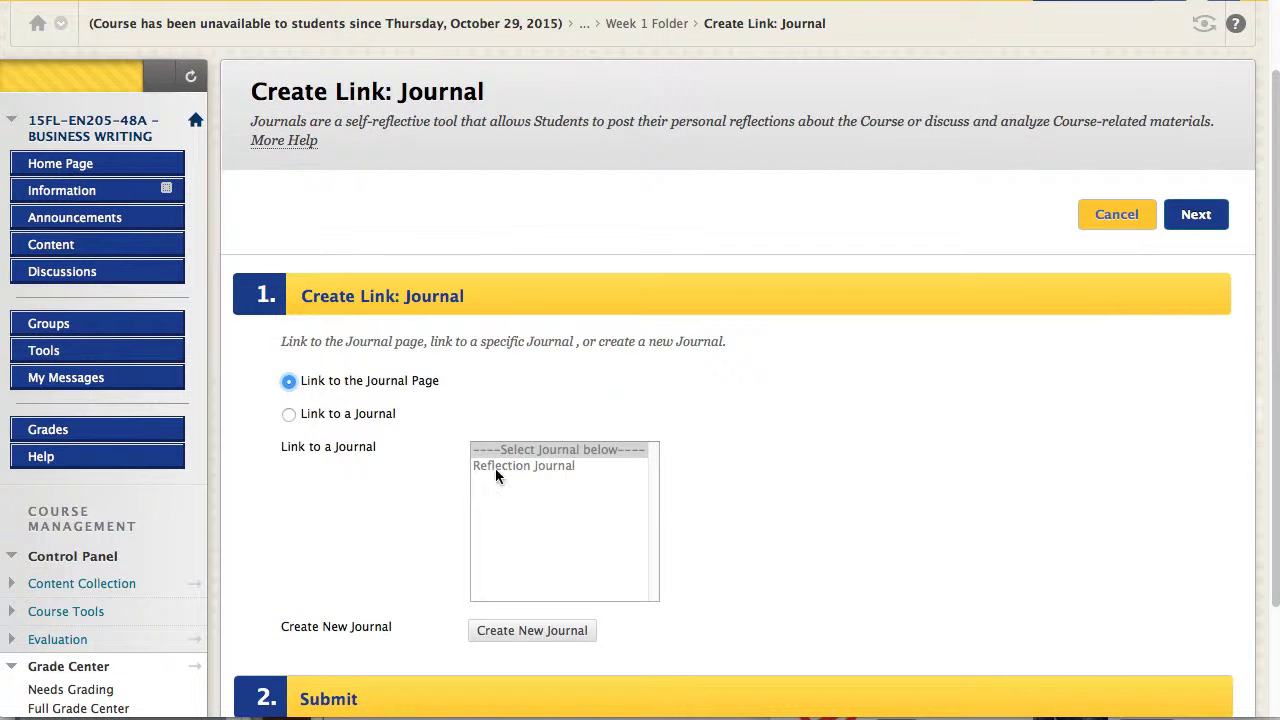
click(288, 415)
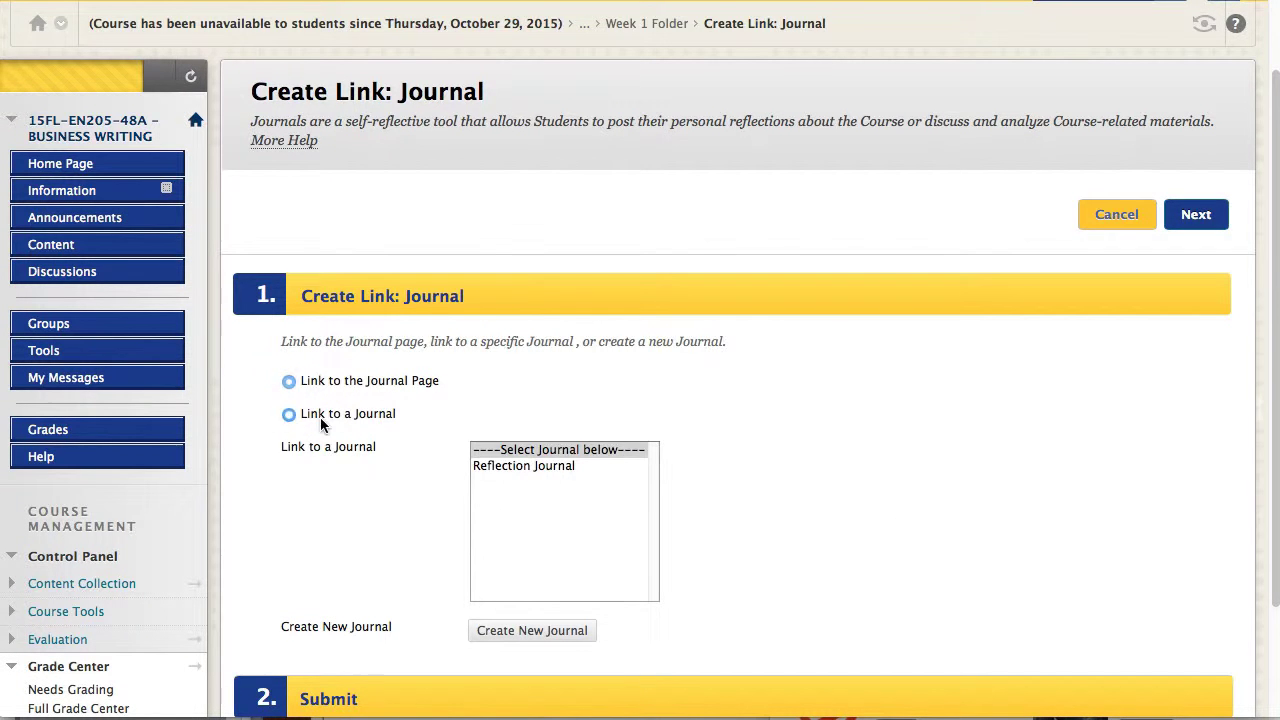
click(562, 467)
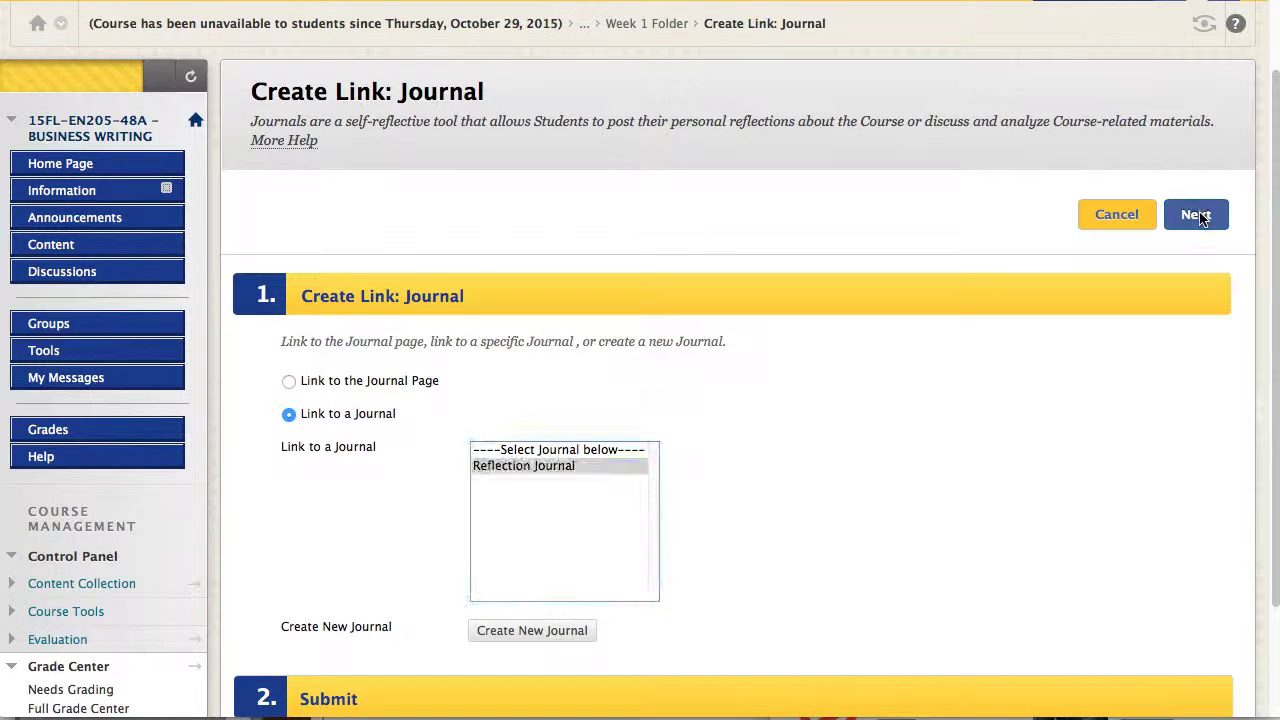
click(1200, 213)
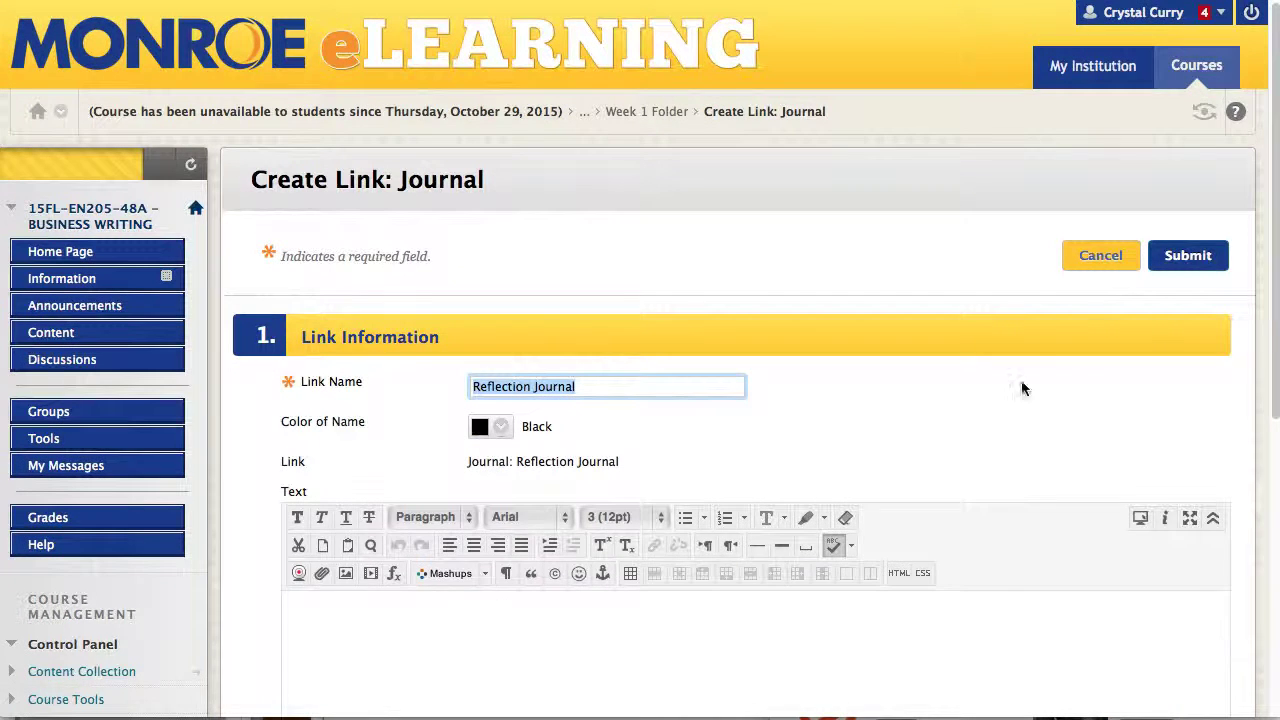
Step: Submit the second Reflection Journal link with its text left blank and the default options
scroll(828, 498, down, 1)
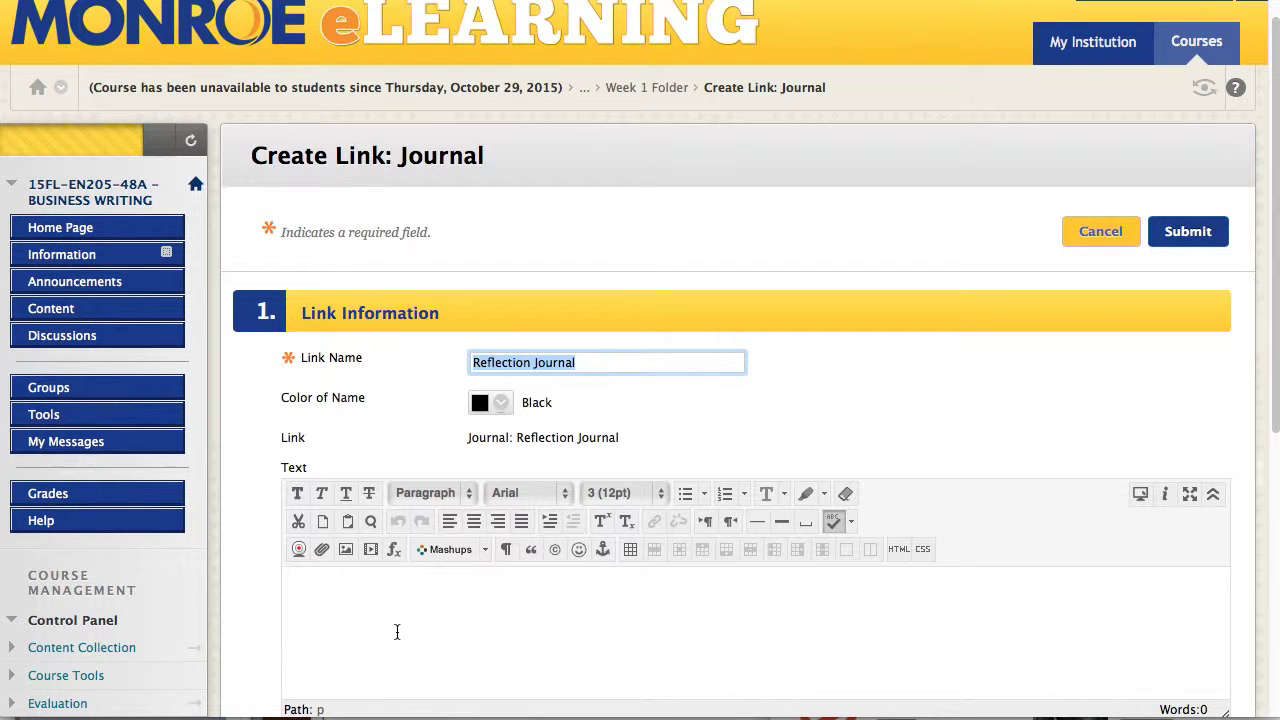
scroll(1077, 385, down, 3)
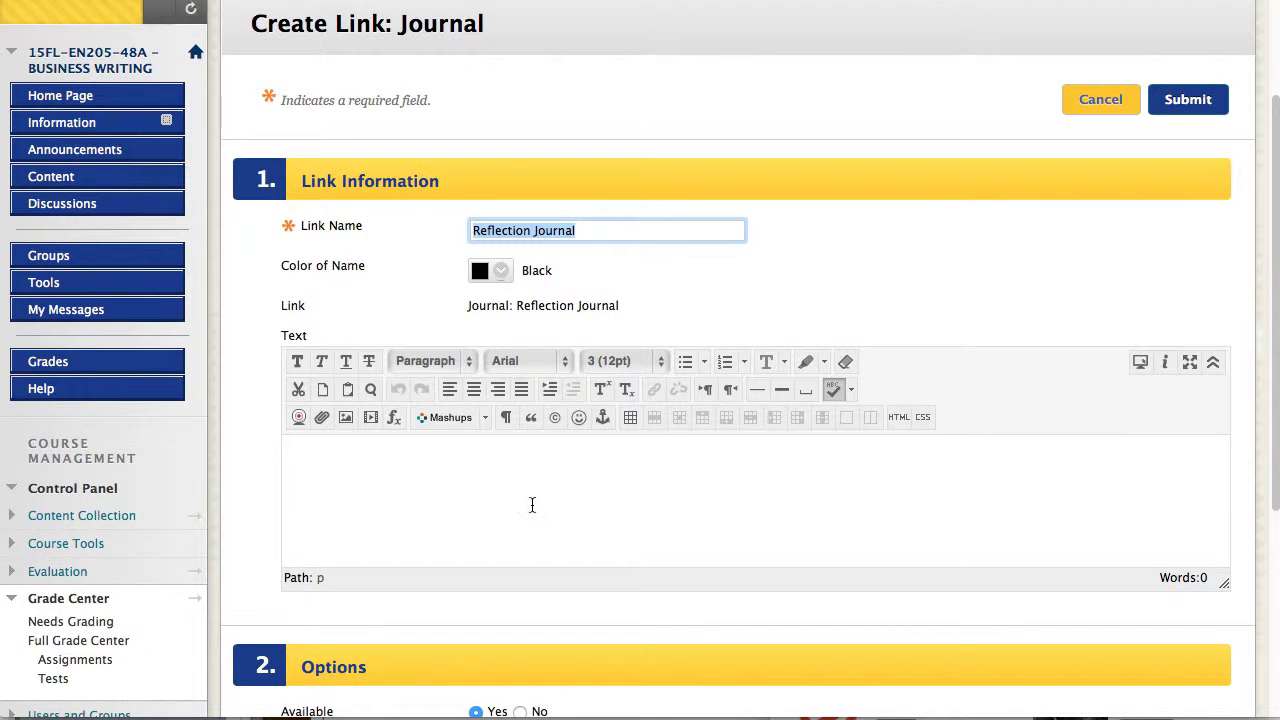
scroll(1000, 342, down, 8)
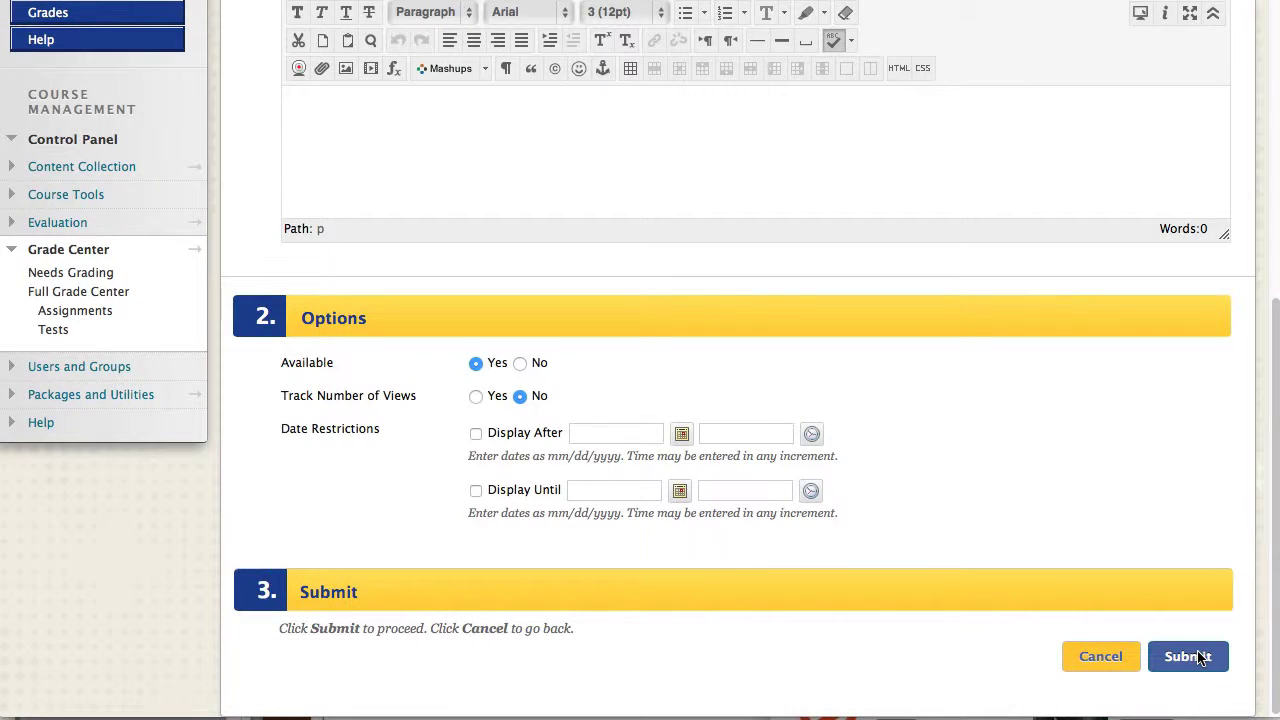
click(1198, 657)
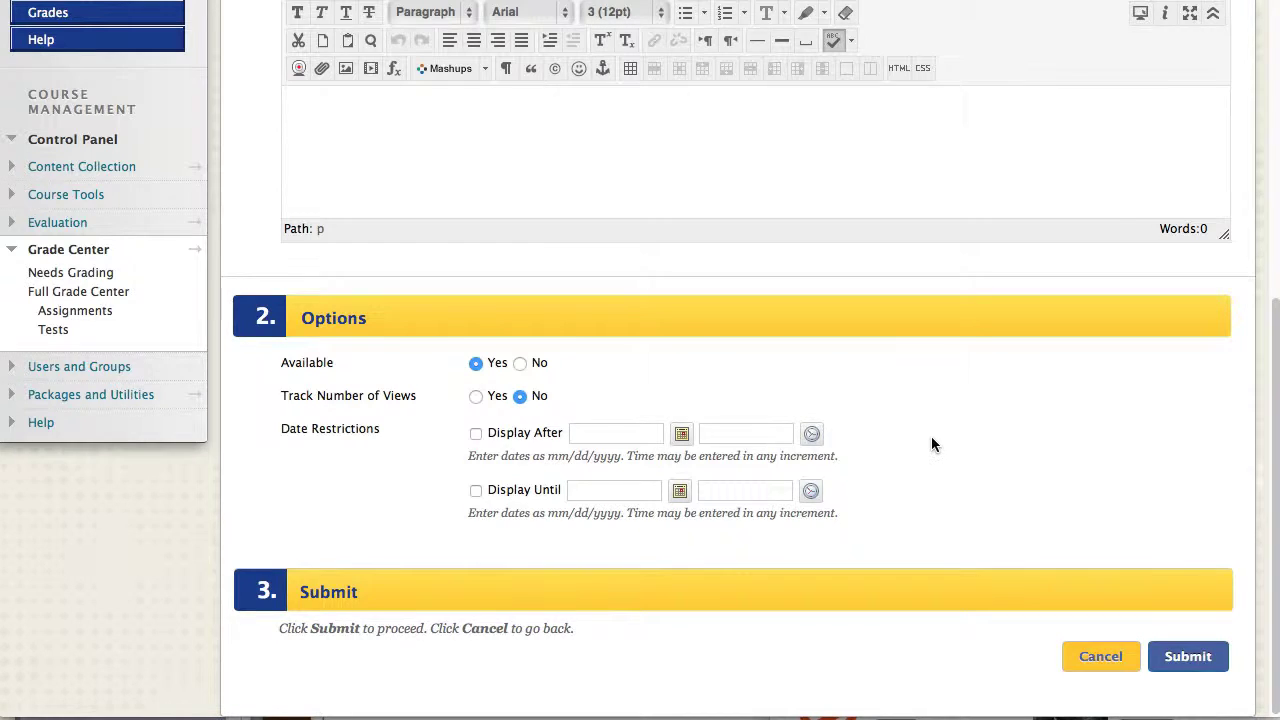